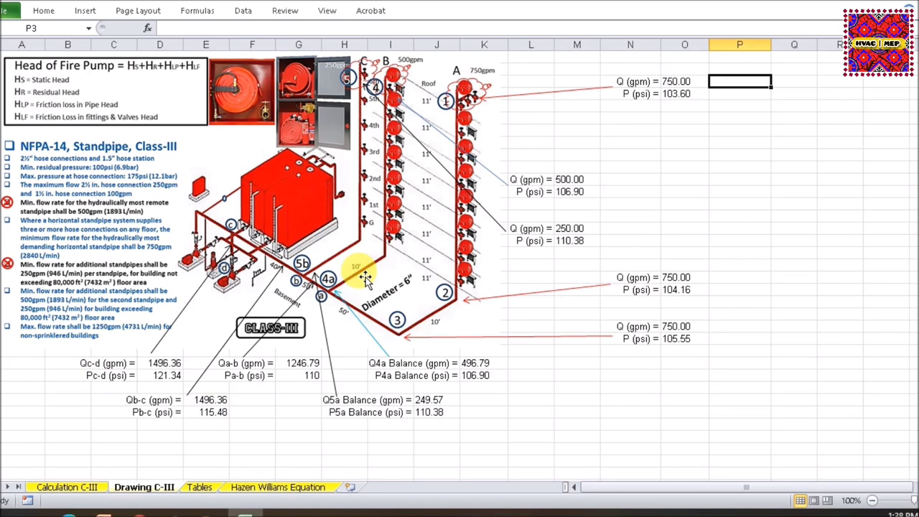
- In the Class-III calculation sheet, set the quantity of 6" tees or crosses for path 4-a to 2
left_click(87, 487)
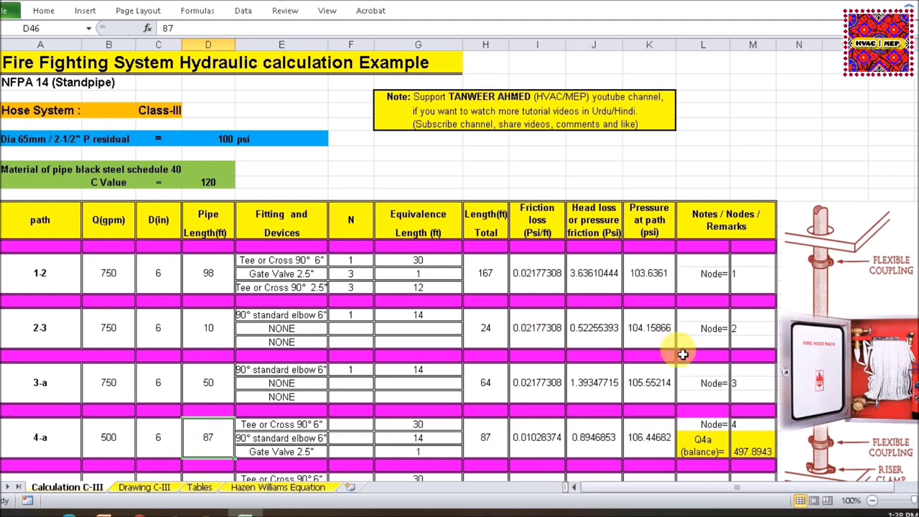
scroll(460, 265, "down", 5)
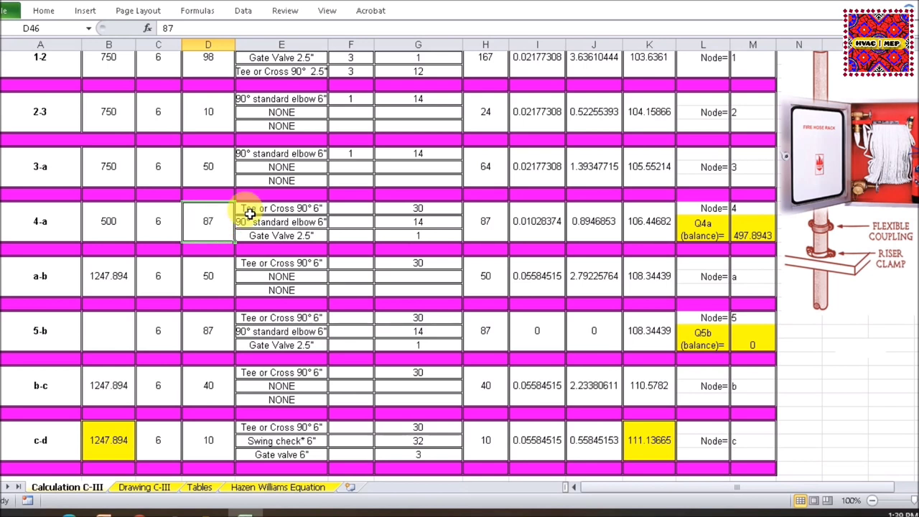
left_click(349, 214)
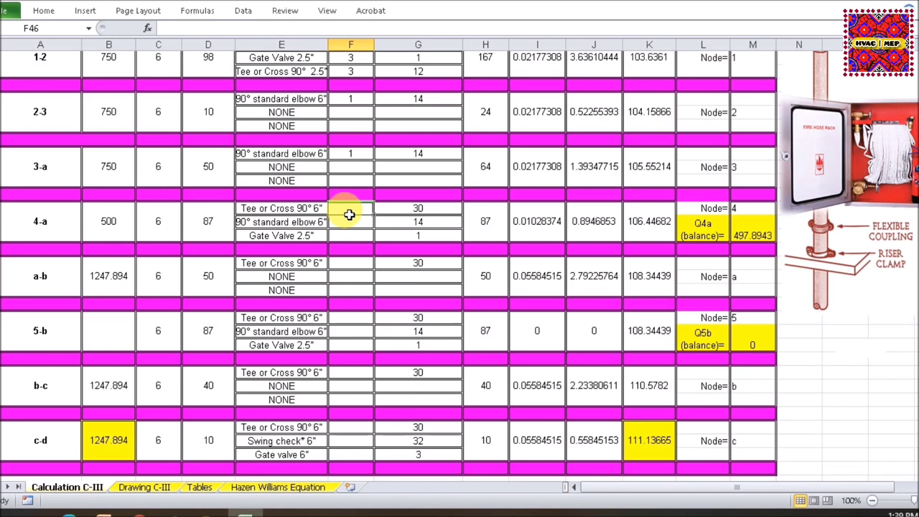
type("2")
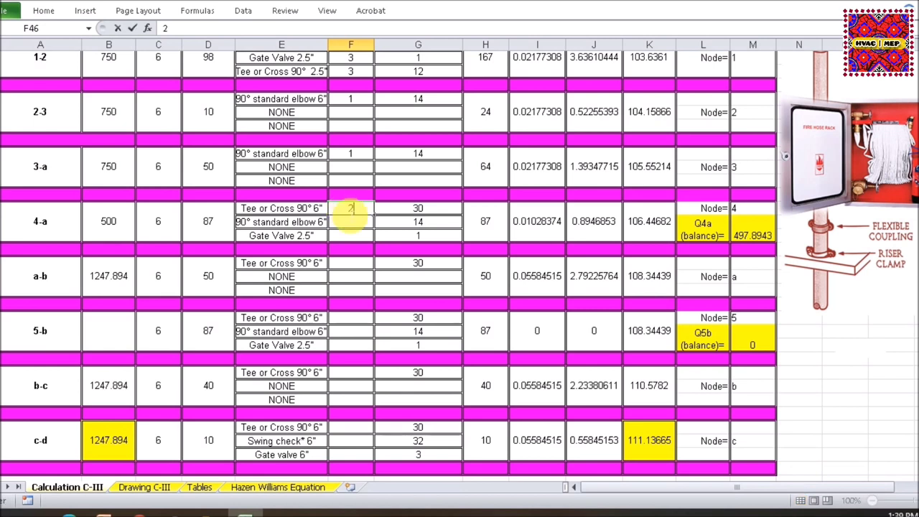
key("Return")
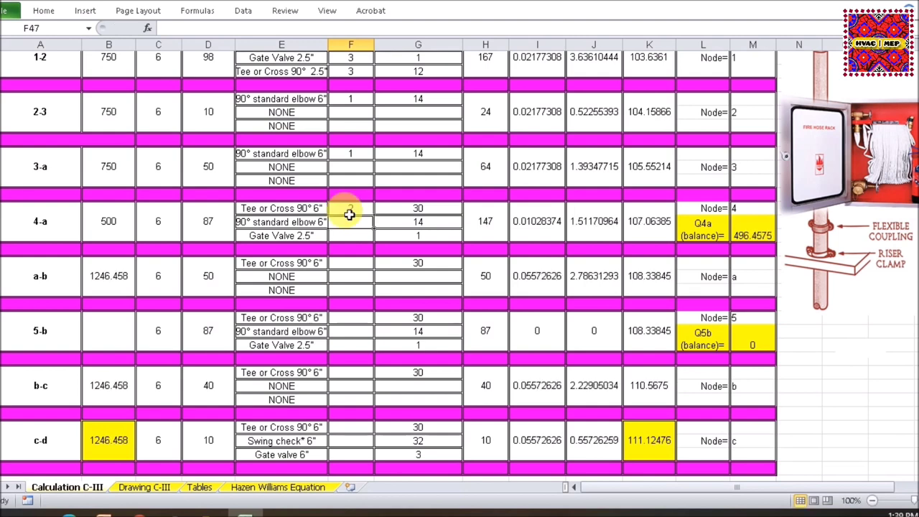
- Check path 4-a on the Class-III drawing and set its fitting quantities to 1 standard 6" elbow and 2 gate valves 2.5"
left_click(143, 486)
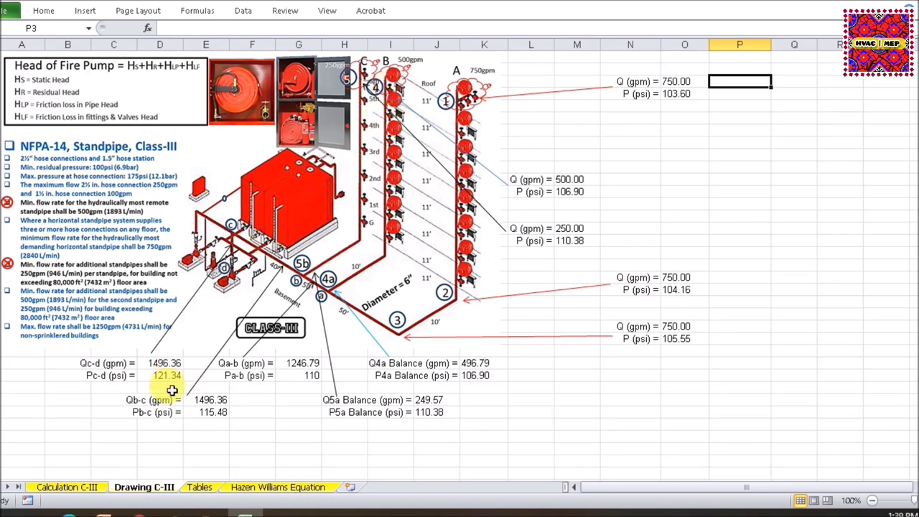
left_click(71, 488)
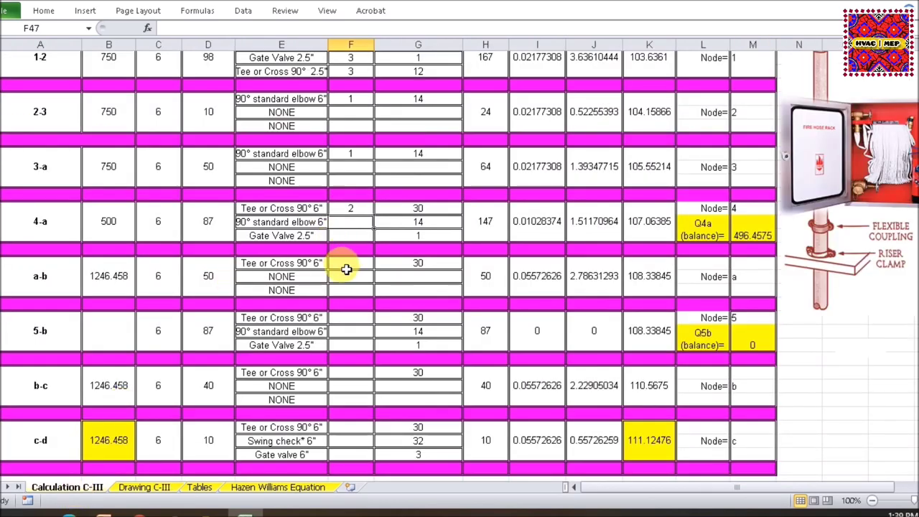
left_click(435, 209)
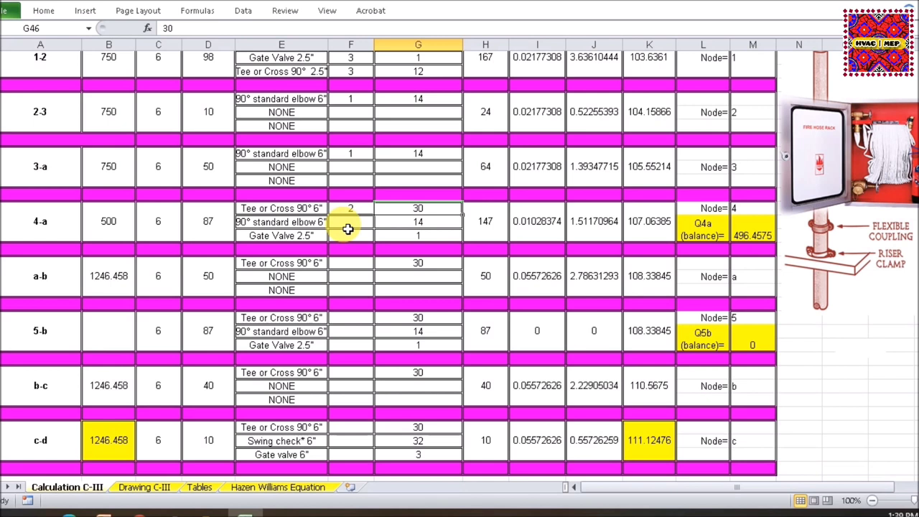
left_click(347, 226)
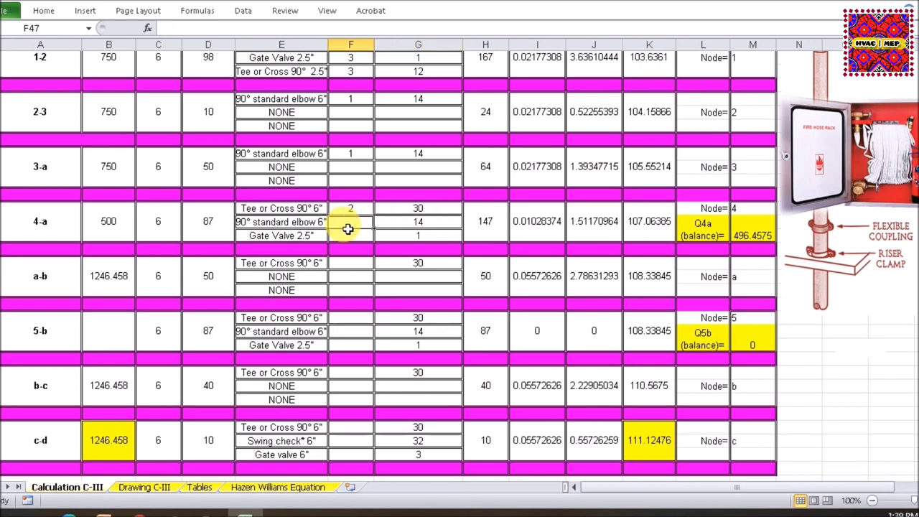
type("1")
key("Return")
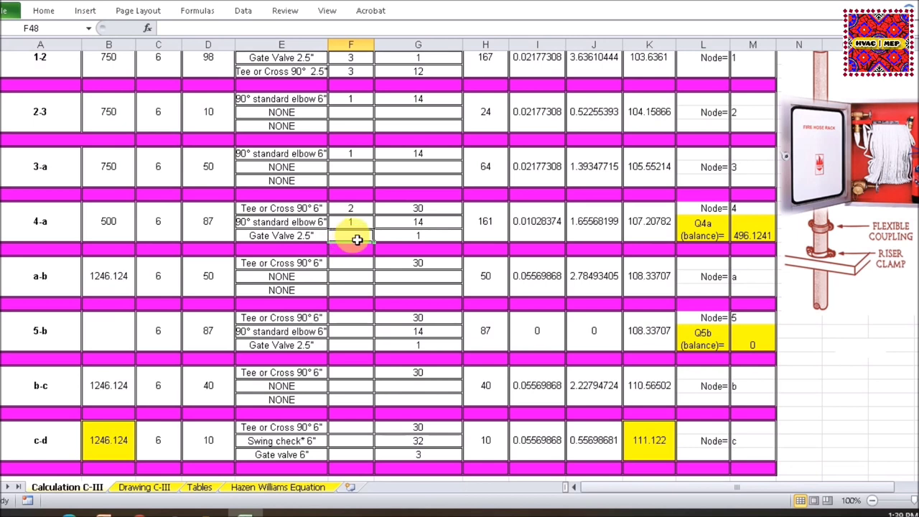
type("2")
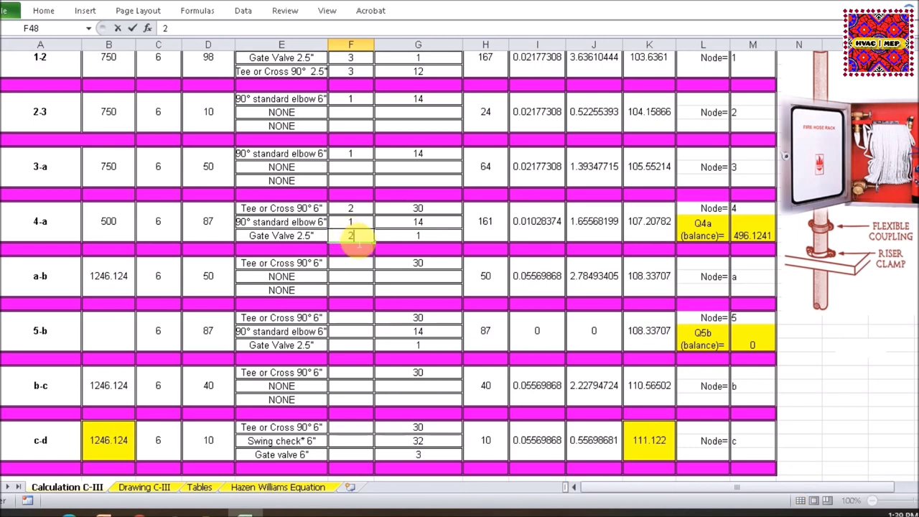
key("Return")
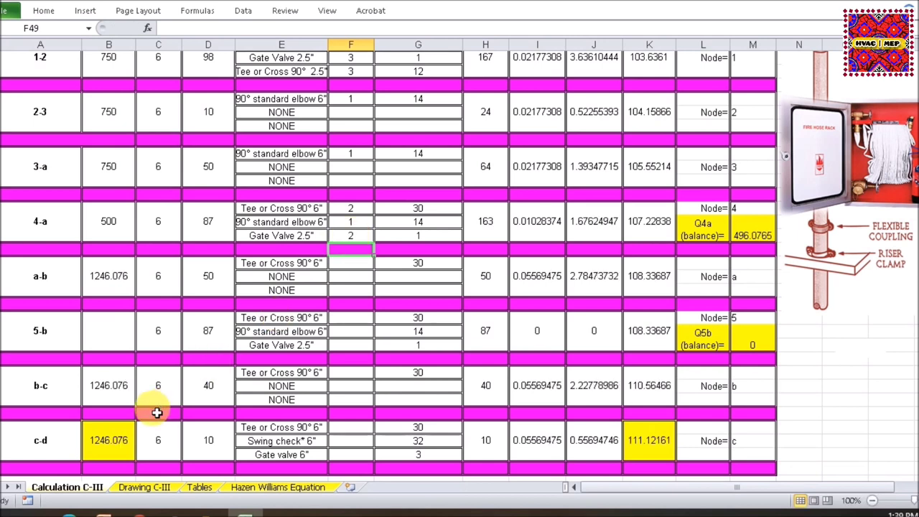
- Review path 4-a's equivalent fitting lengths against the Class-III drawing and the schedule 40 equivalent pipe length chart
left_click(147, 487)
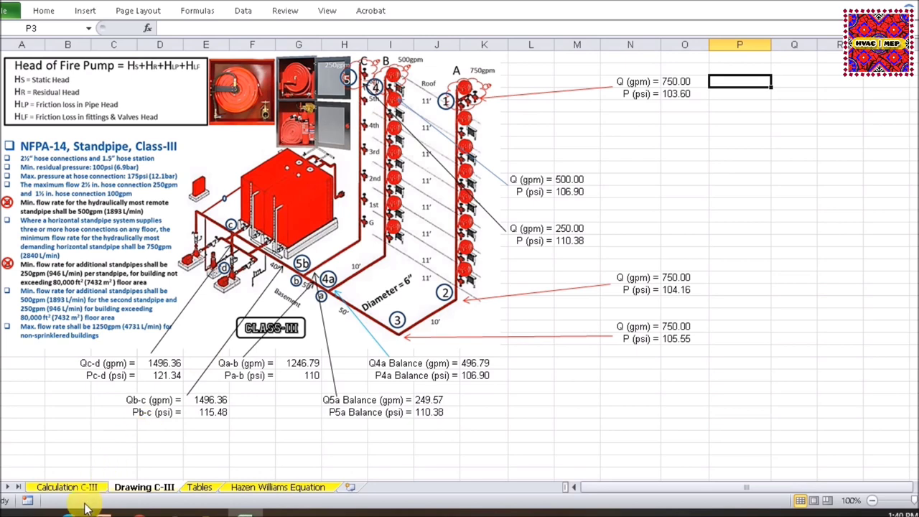
left_click(64, 486)
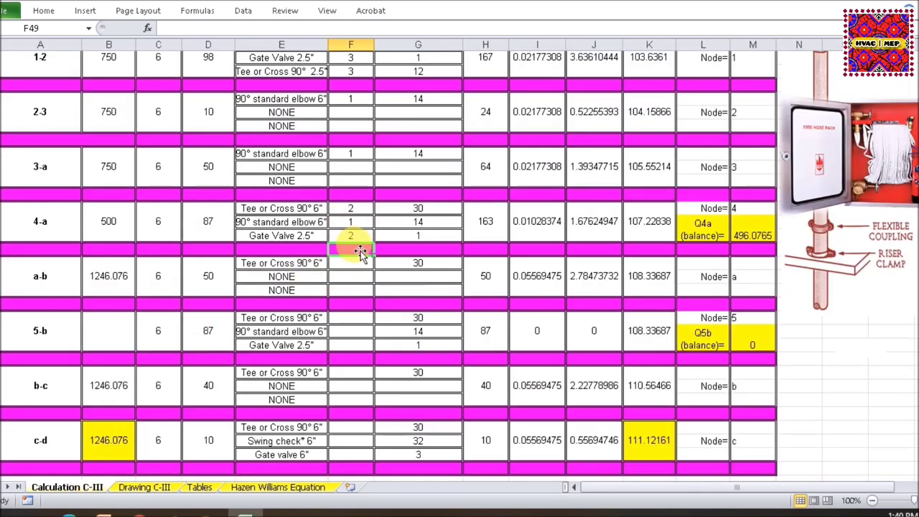
left_click(438, 208)
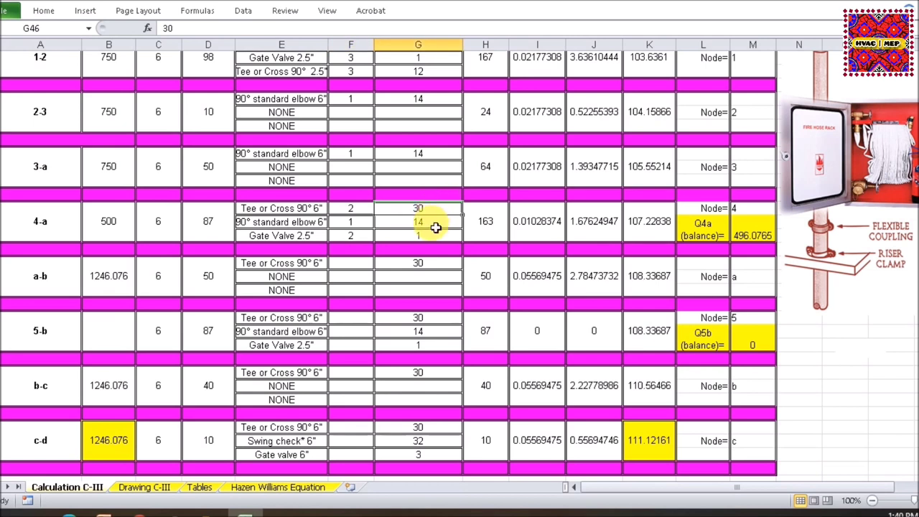
left_click(435, 228)
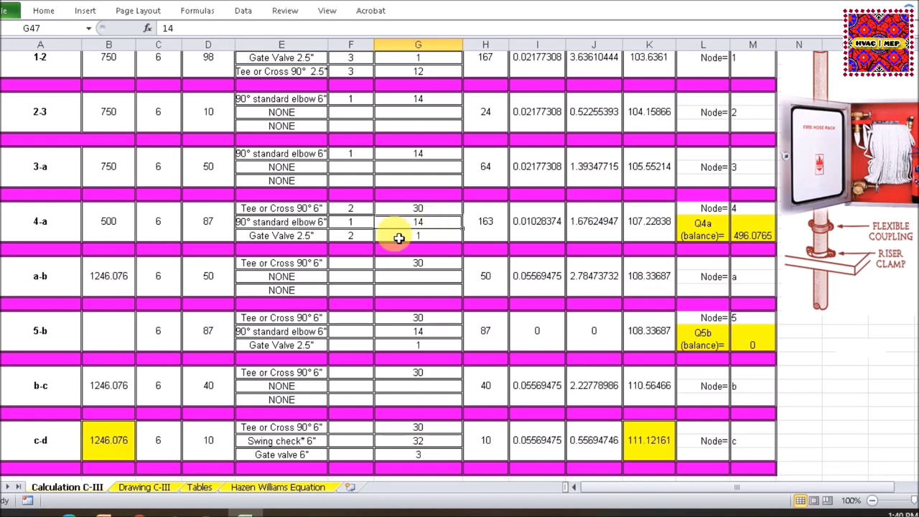
left_click(438, 238)
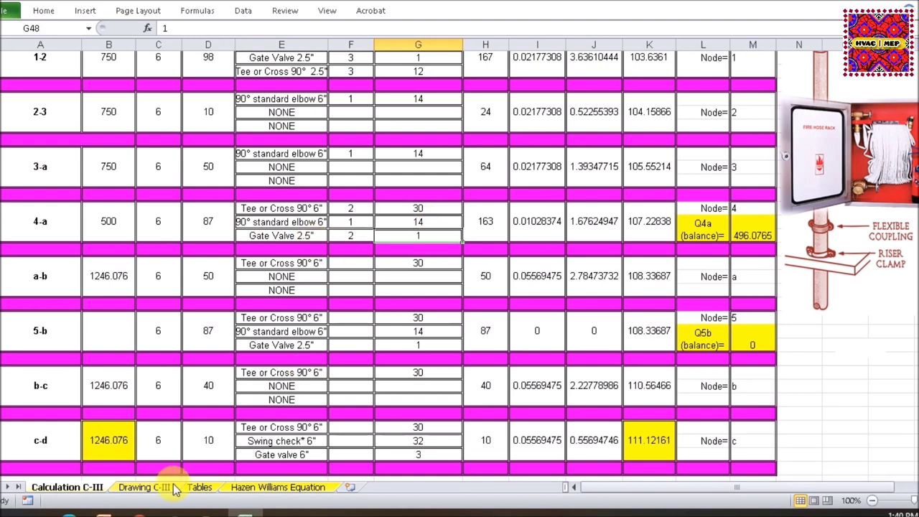
left_click(201, 487)
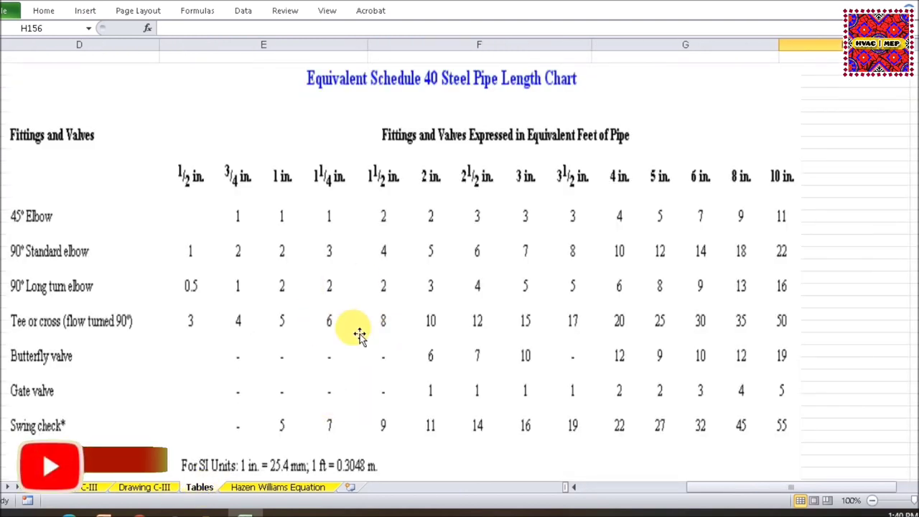
left_click(80, 491)
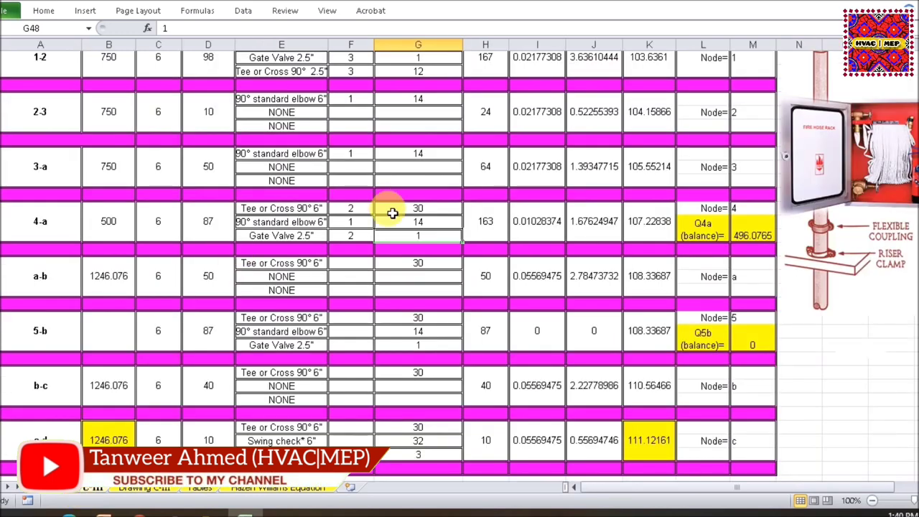
- Examine the formulas for path 4-a's total length, friction loss, head loss and pressure, leaving them unedited
left_click(498, 224)
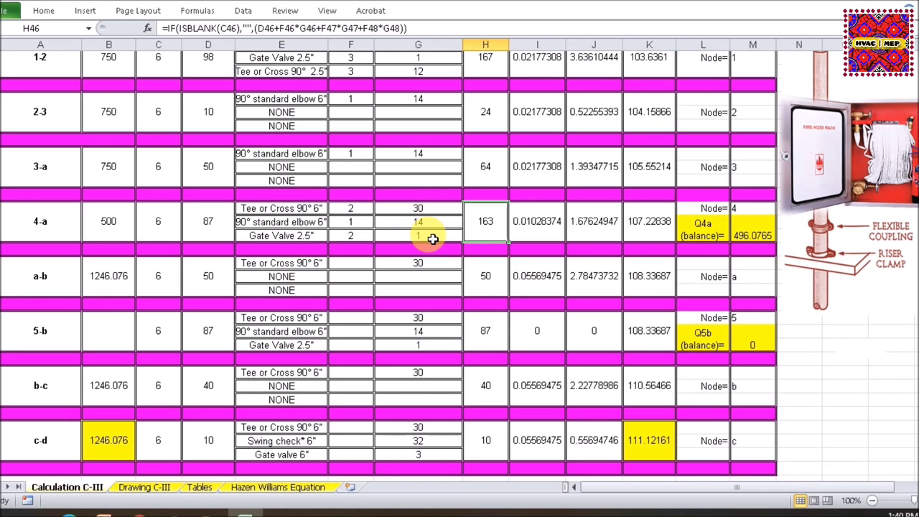
left_click(204, 234)
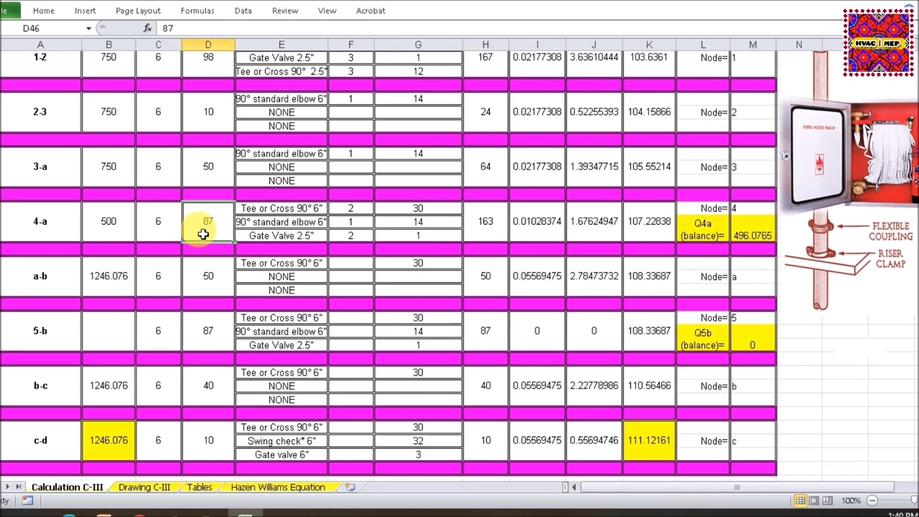
left_click(491, 234)
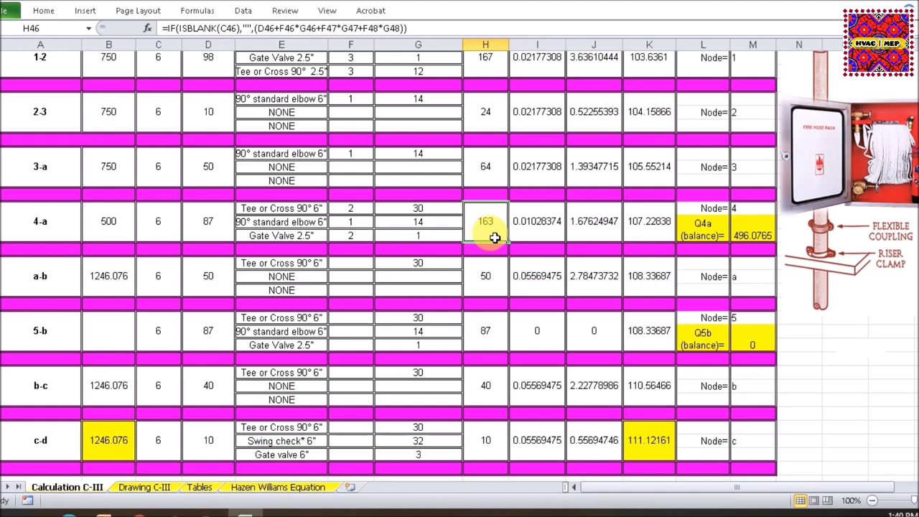
left_click(527, 223)
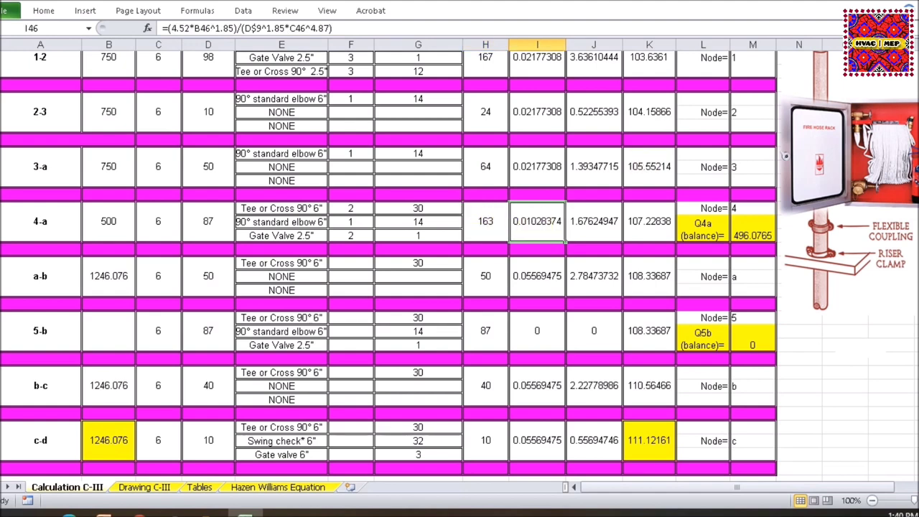
scroll(570, 149, "up", 2)
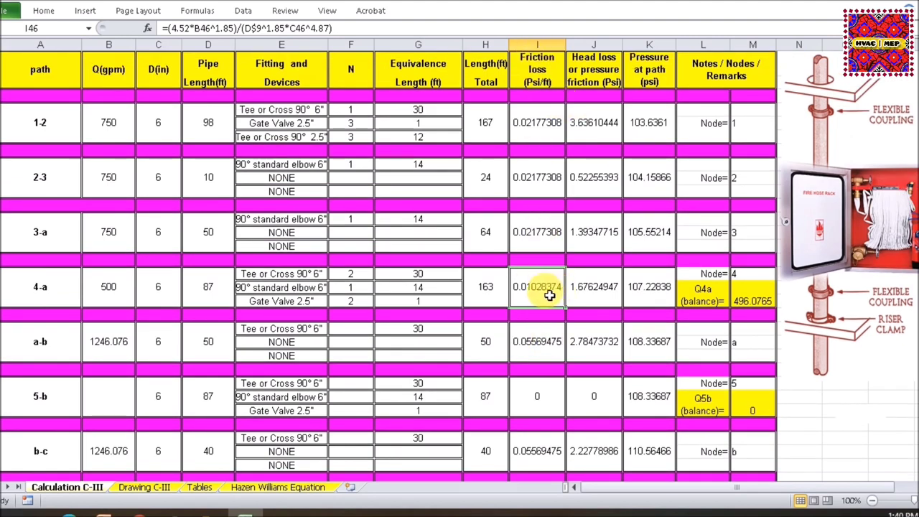
left_click(607, 303)
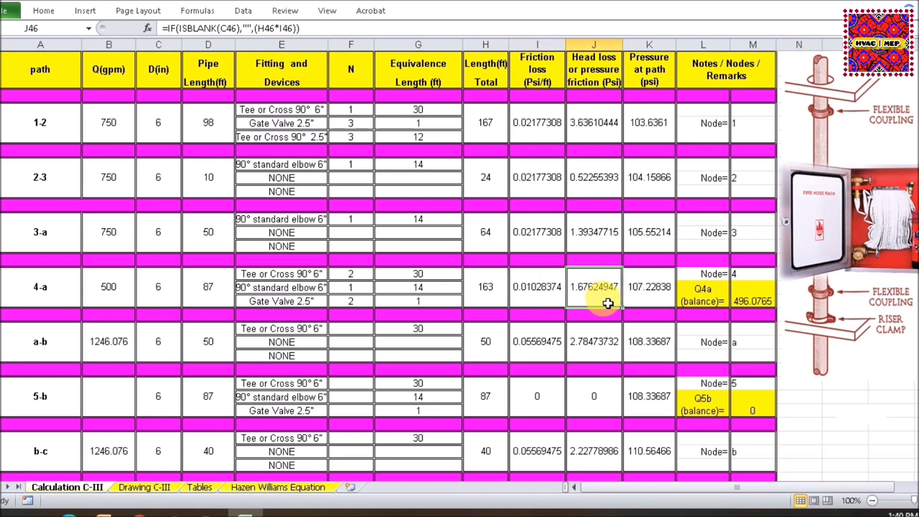
left_click(648, 301)
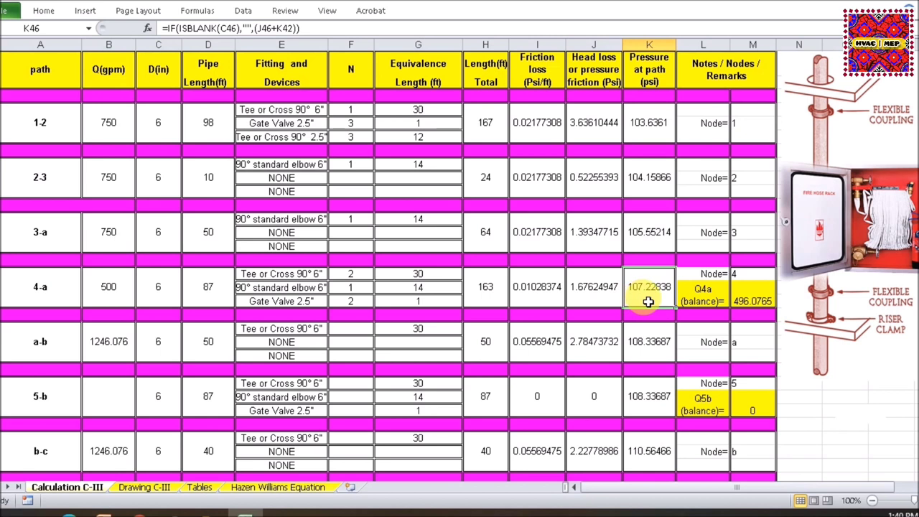
double_click(648, 302)
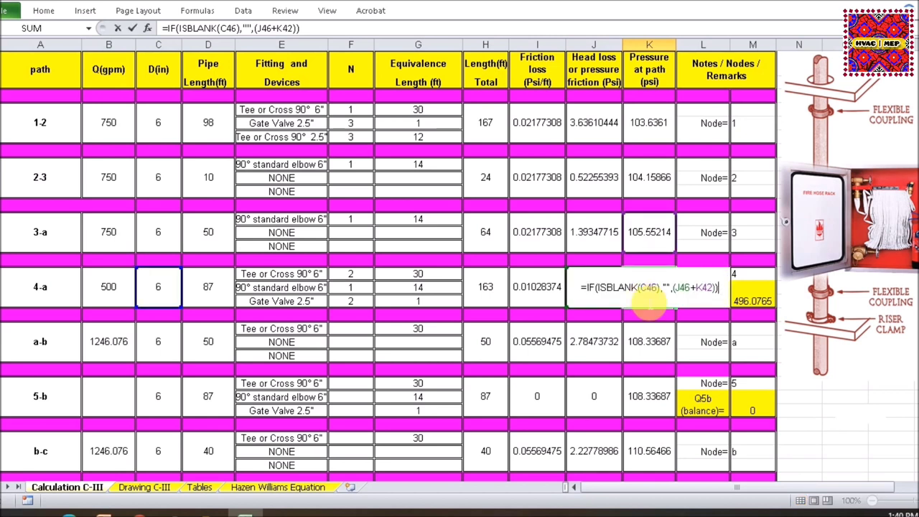
key("Escape")
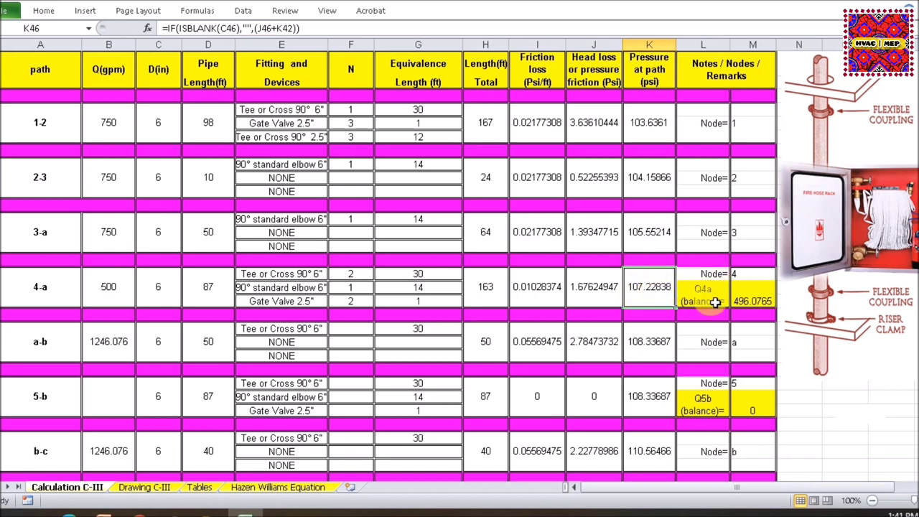
- Examine path 4-a's balanced flow formula and the path 3-a and 4-a pressures it references, leaving everything unedited
double_click(755, 302)
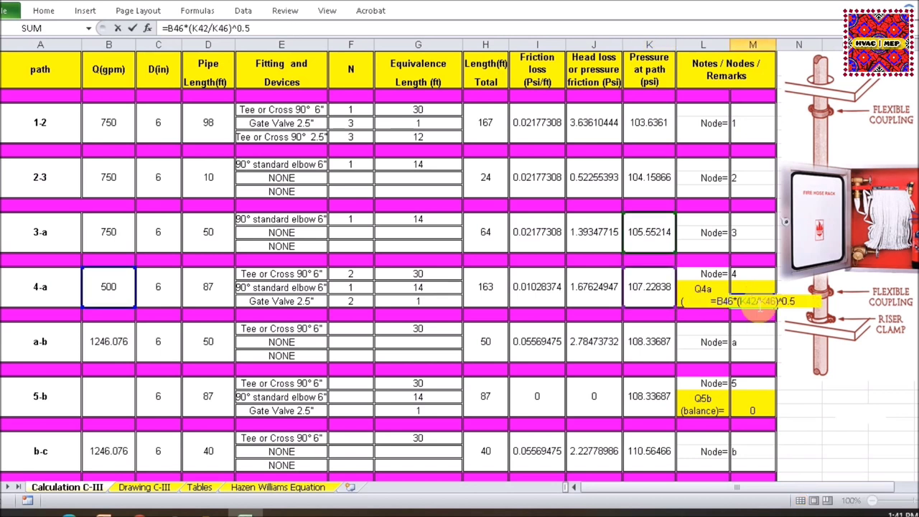
key("Escape")
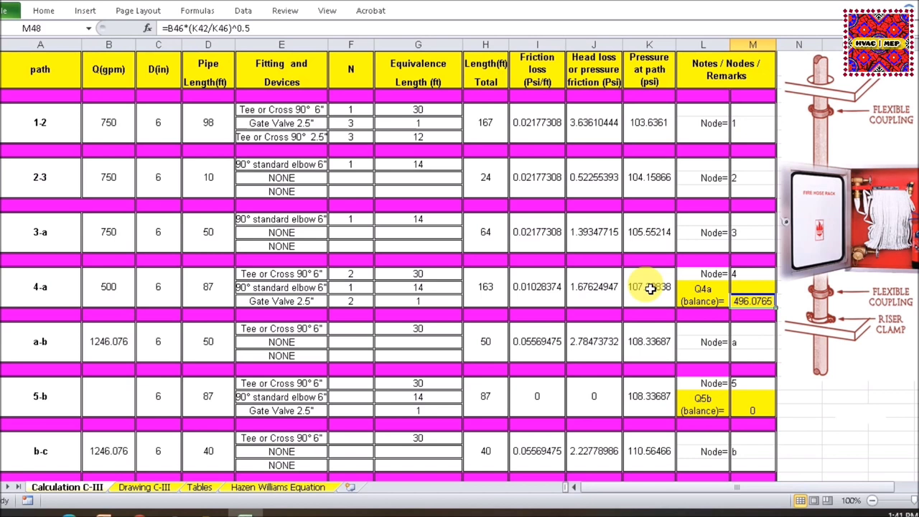
left_click(654, 241)
left_click(650, 285)
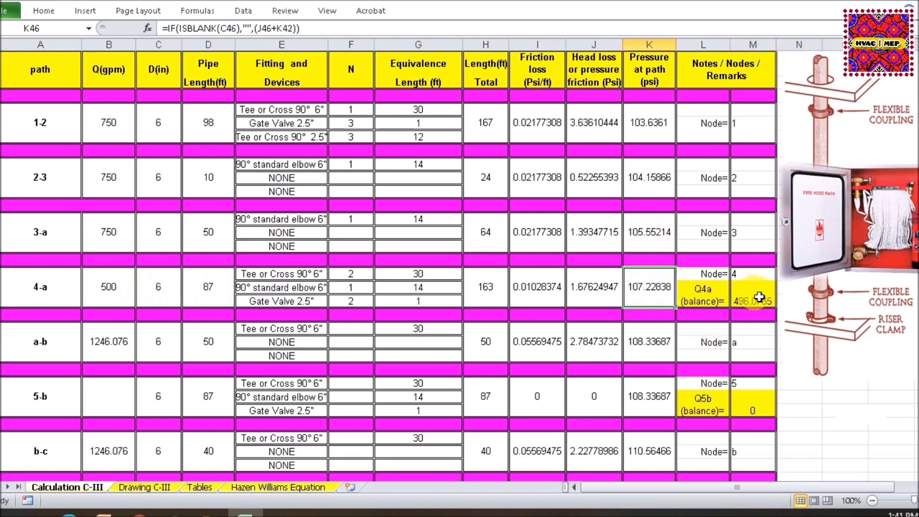
left_click(755, 305)
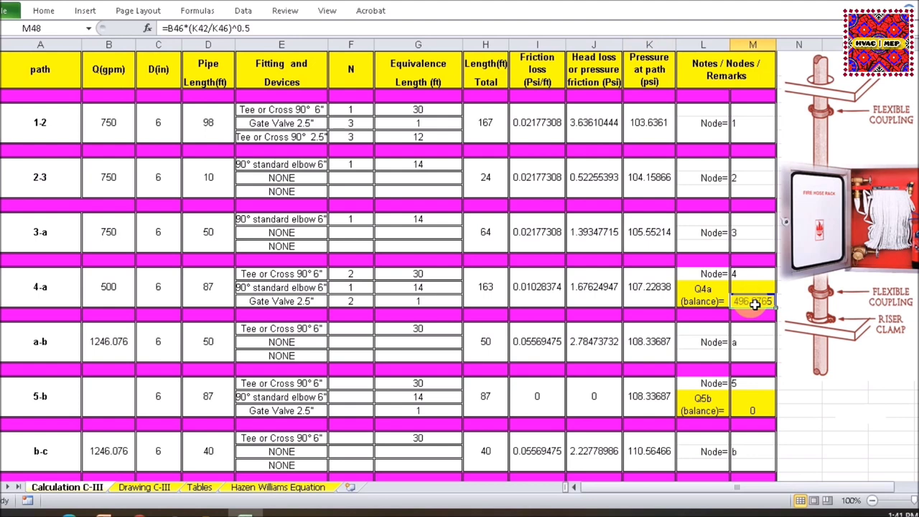
left_click(142, 488)
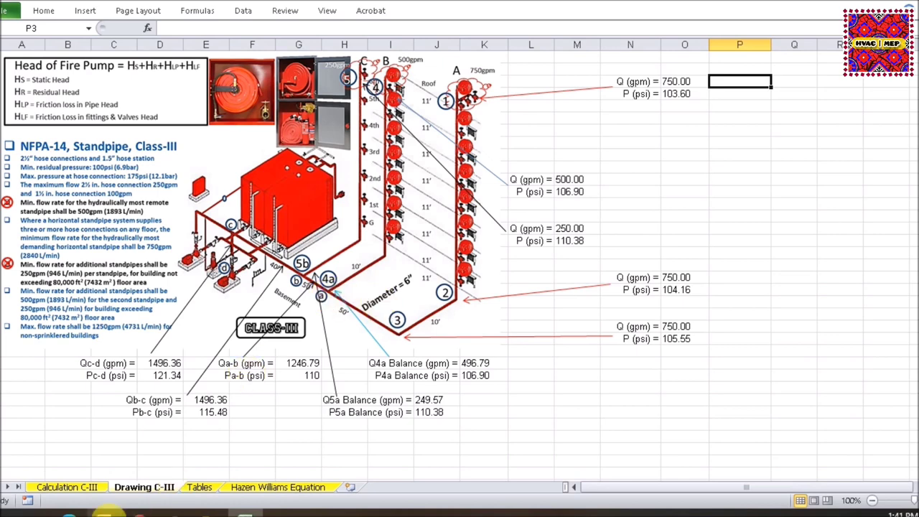
left_click(65, 486)
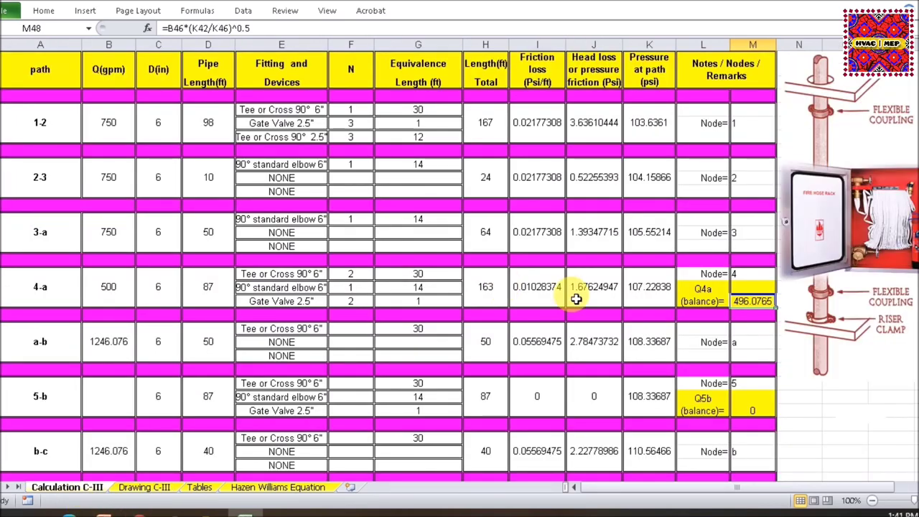
double_click(752, 303)
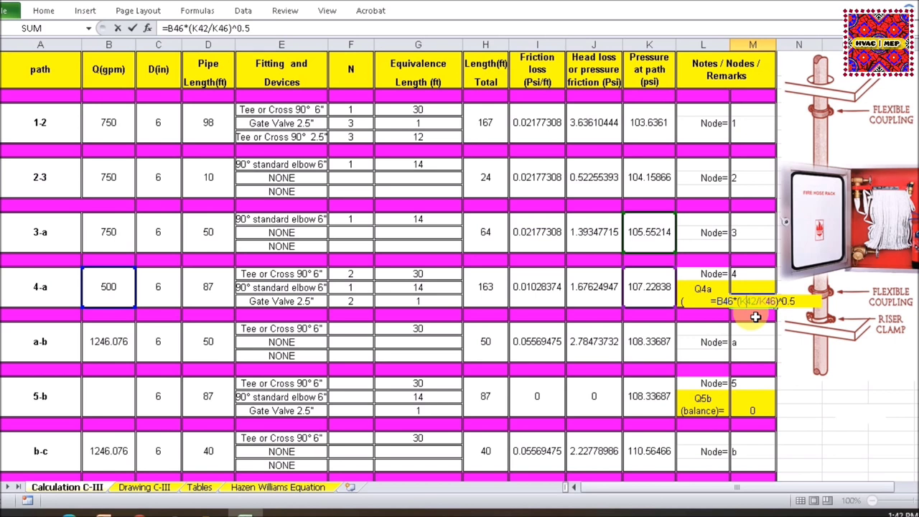
key("Return")
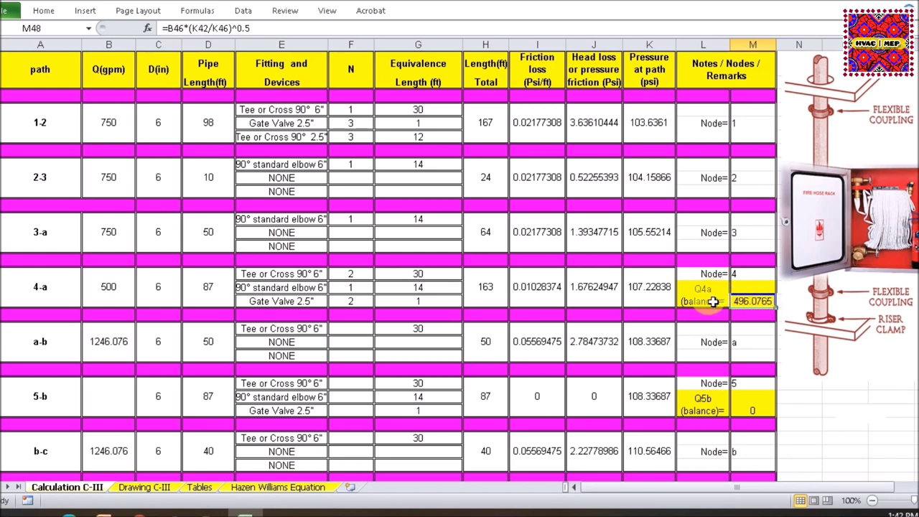
- Compare the calculated Q4a balanced flow with the Q4a and P4a balance values noted on the Class-III drawing
left_click(147, 487)
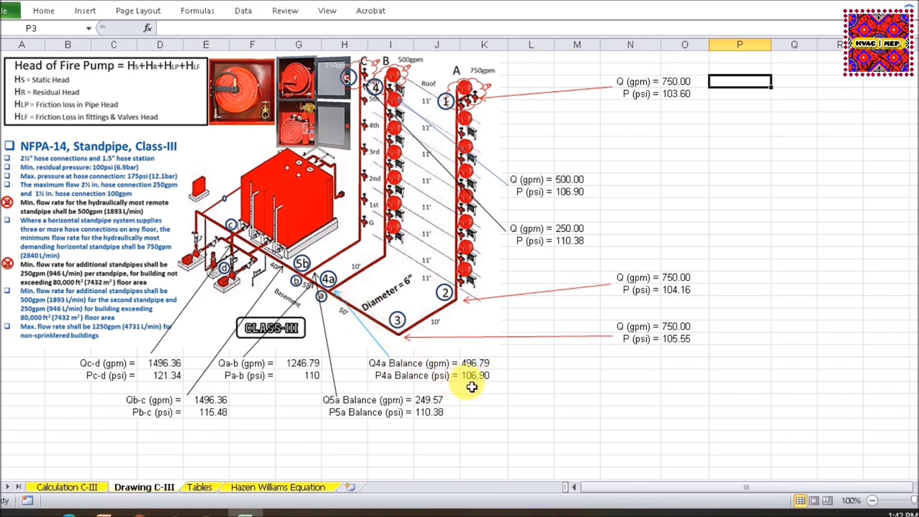
left_click(71, 489)
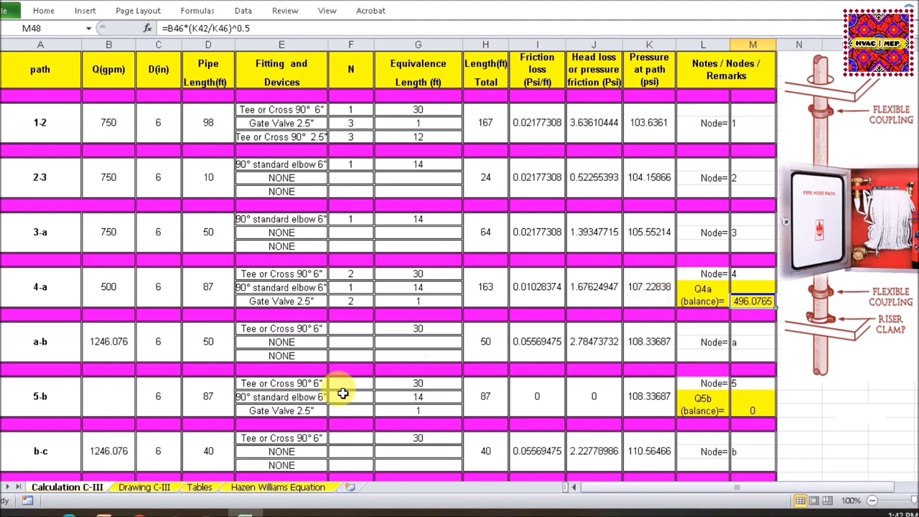
left_click(152, 491)
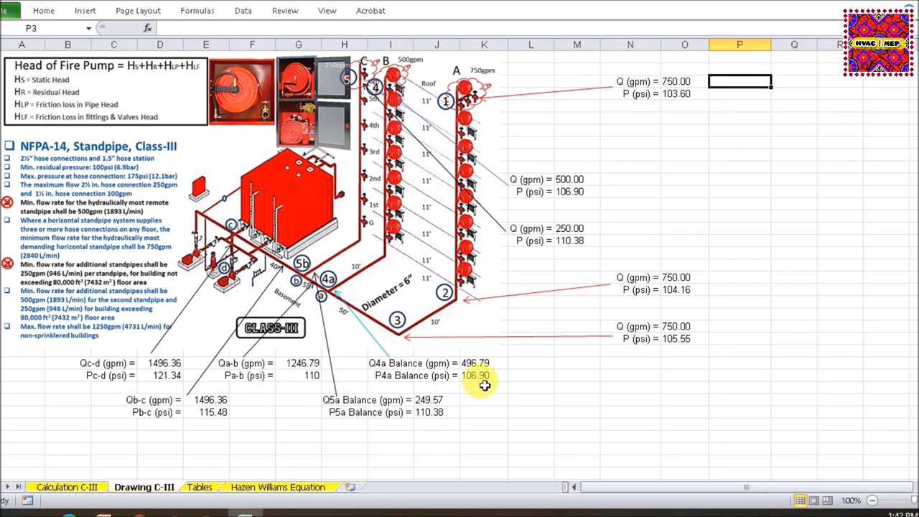
left_click(90, 489)
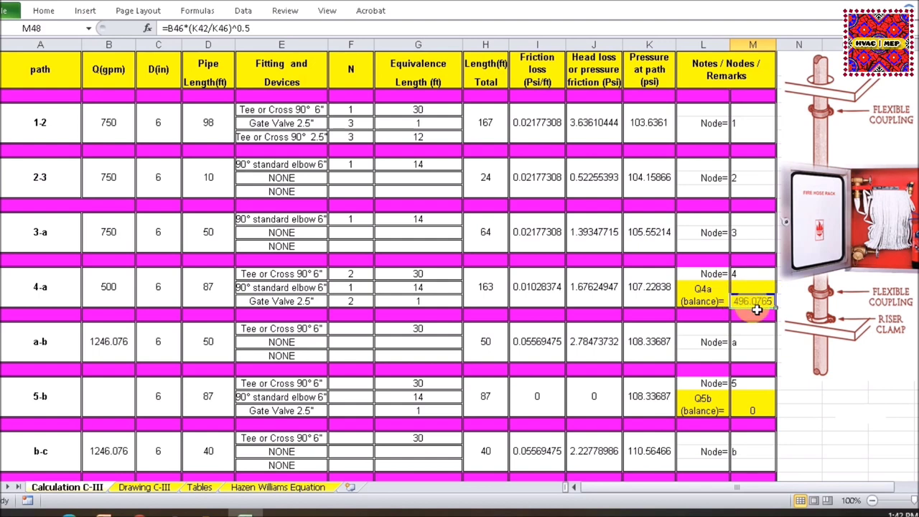
left_click(147, 489)
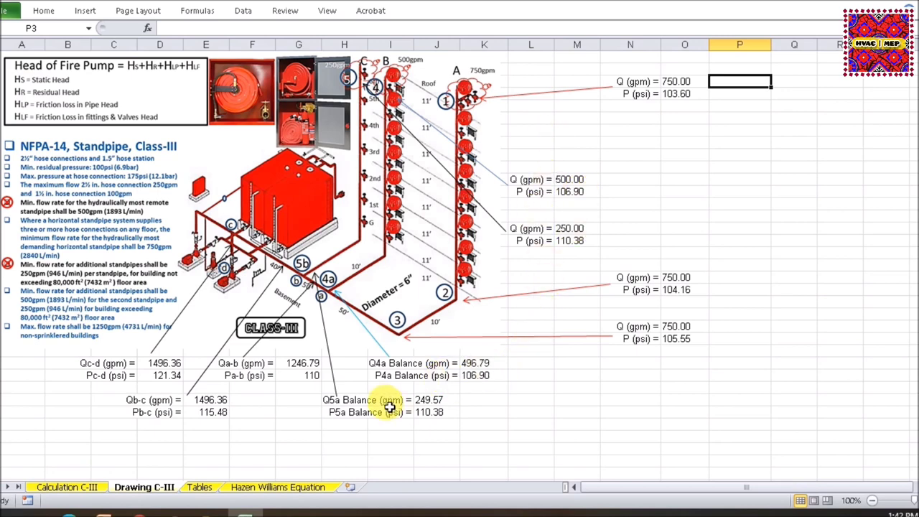
left_click(314, 434)
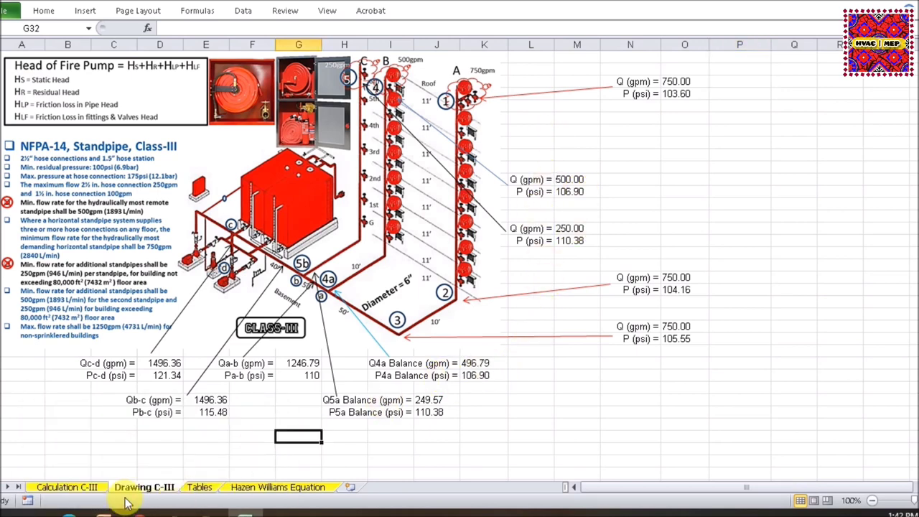
left_click(79, 487)
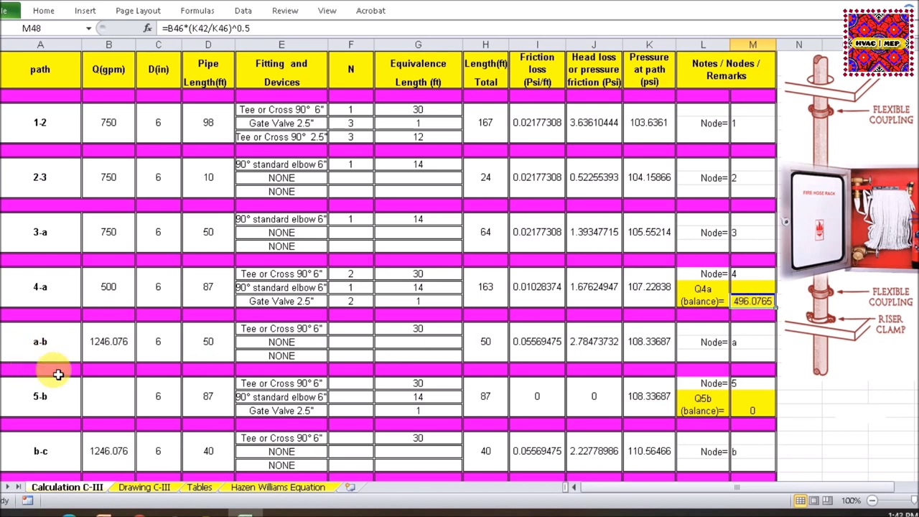
- Review path a-b's flow formula against its location and the Qa-b value on the Class-III drawing, leaving it unedited
left_click(133, 488)
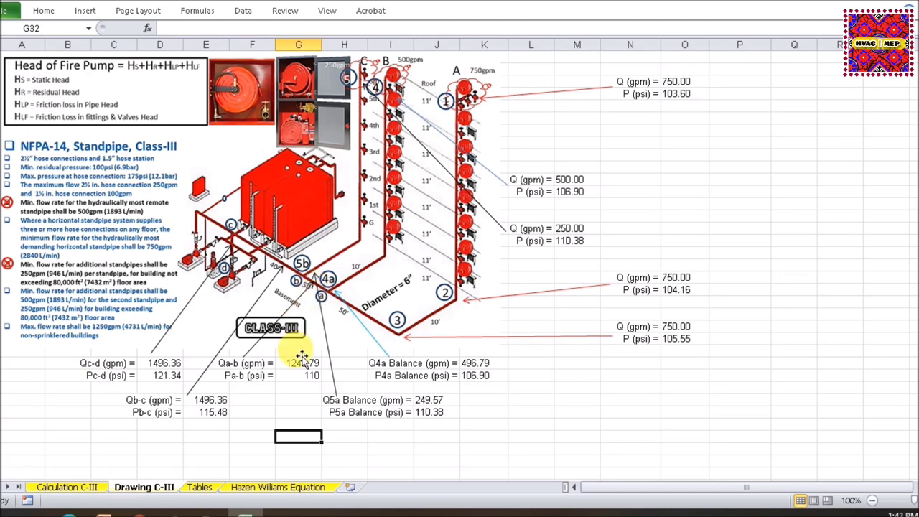
left_click(83, 487)
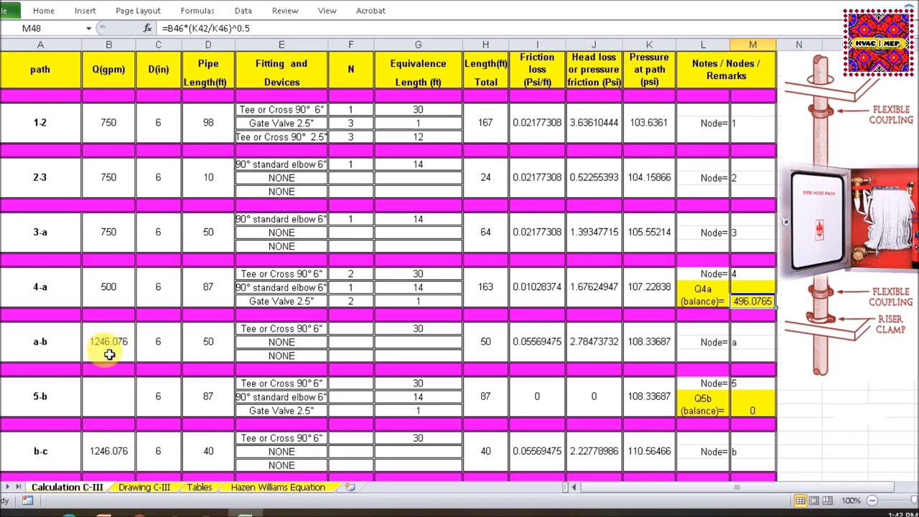
double_click(109, 355)
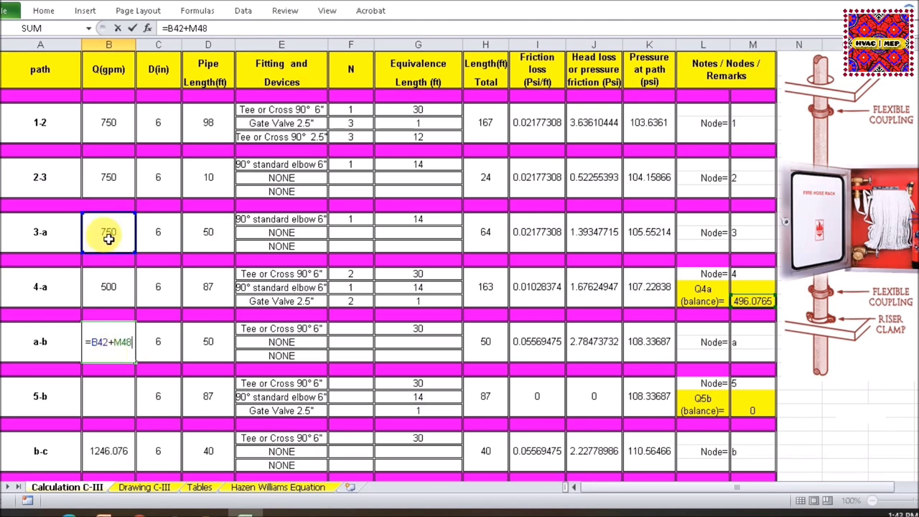
key("Escape")
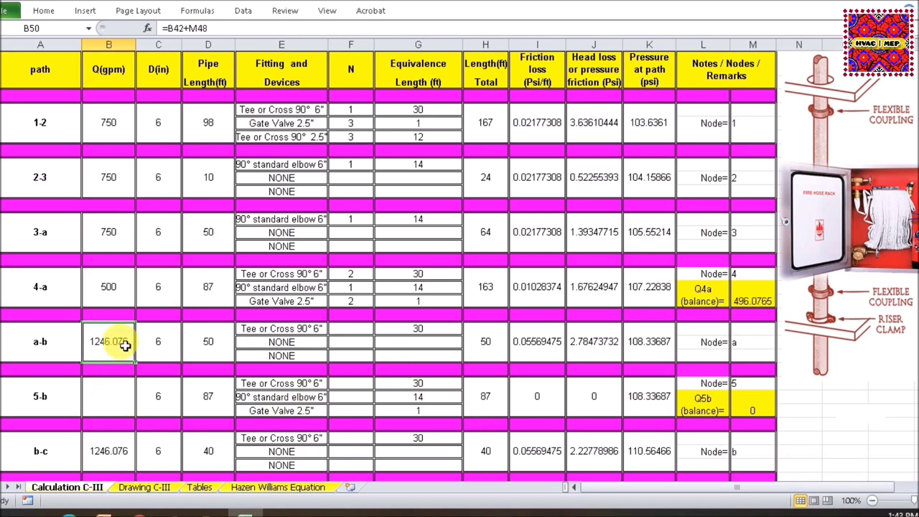
double_click(124, 347)
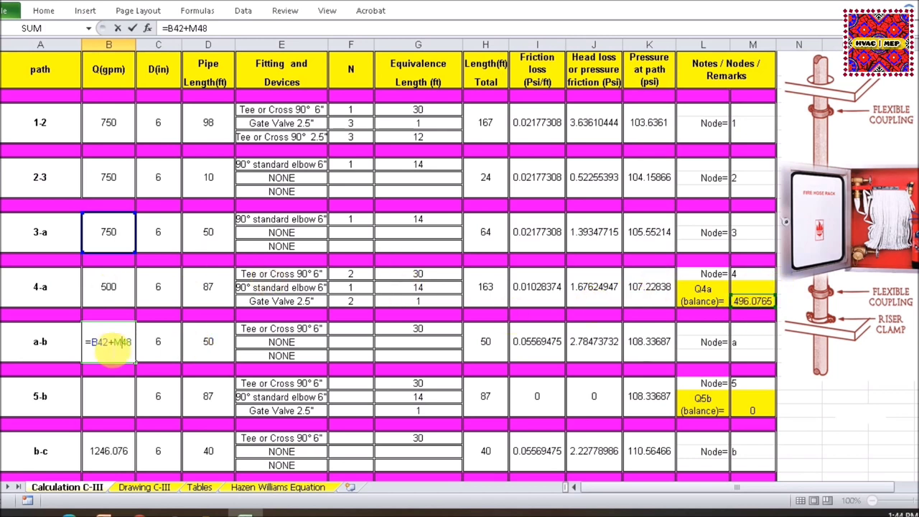
key("Return")
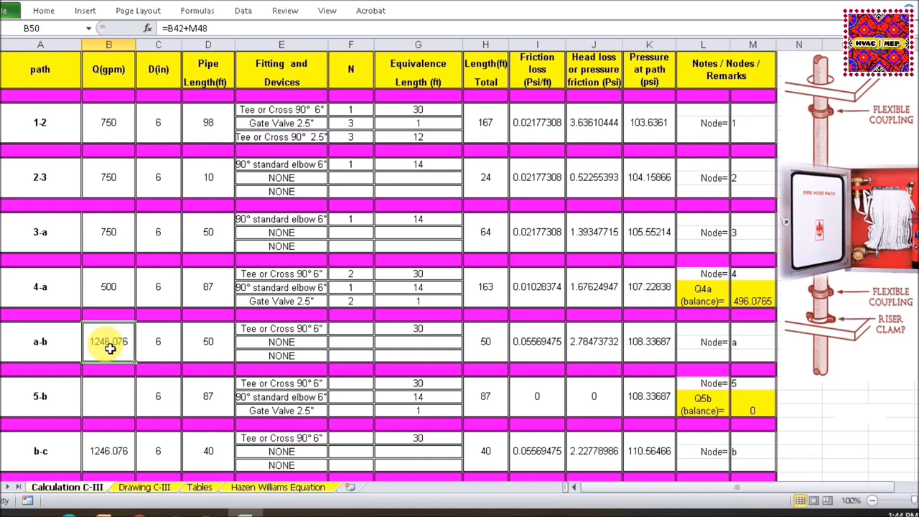
left_click(143, 488)
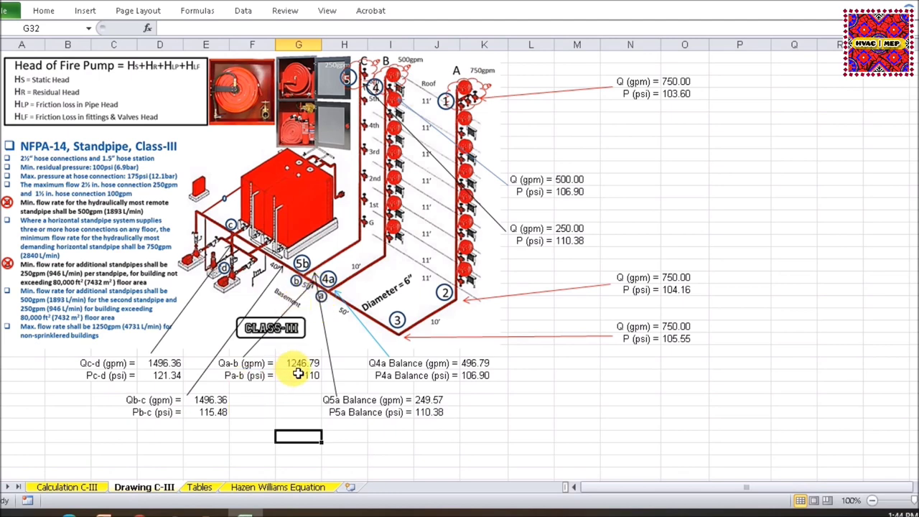
left_click(63, 489)
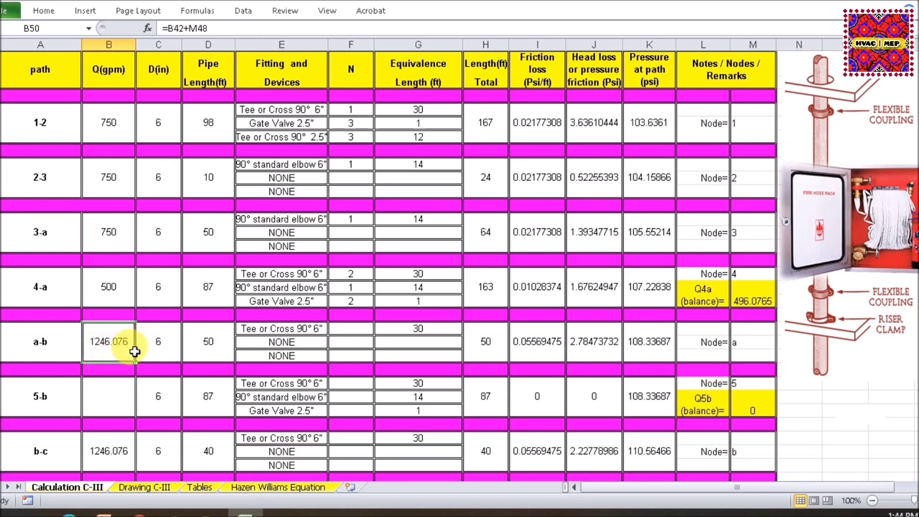
- Check path a-b's diameter, pipe length and fittings against the Class-III drawing and set its 6" tee or cross quantity to 1
left_click(175, 354)
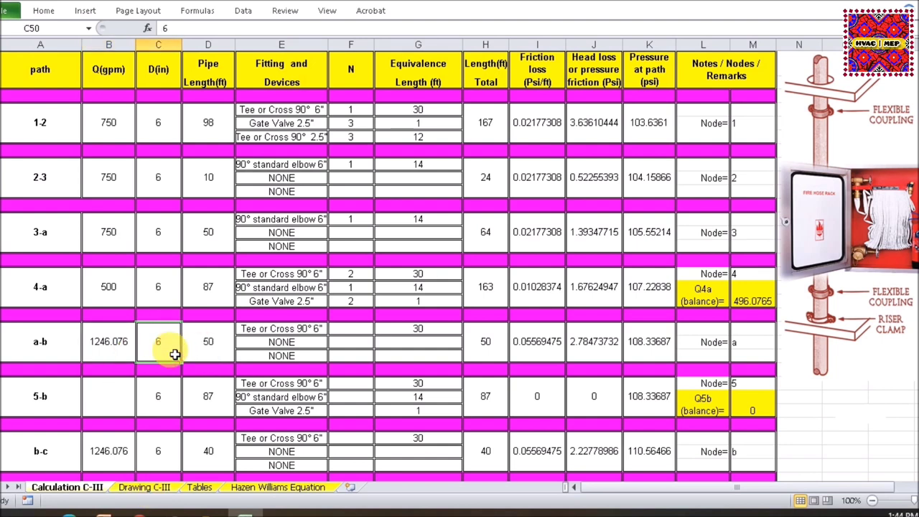
left_click(219, 356)
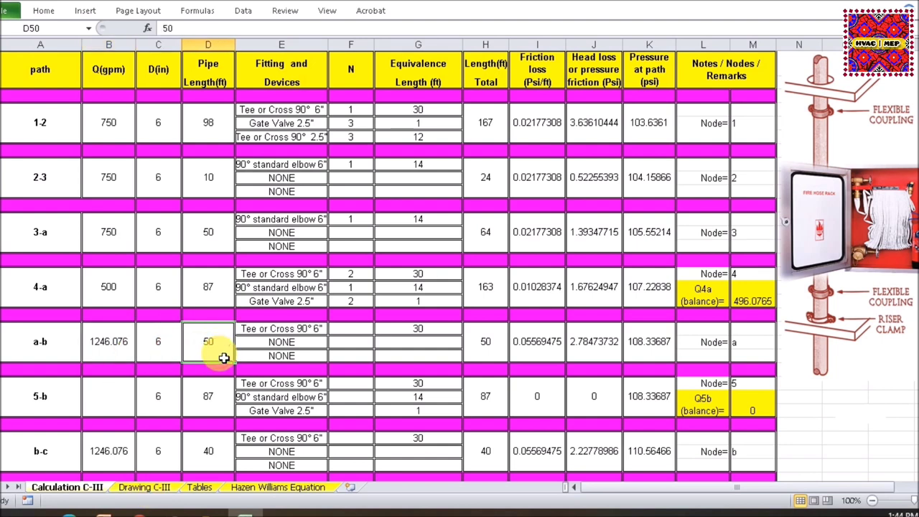
left_click(140, 487)
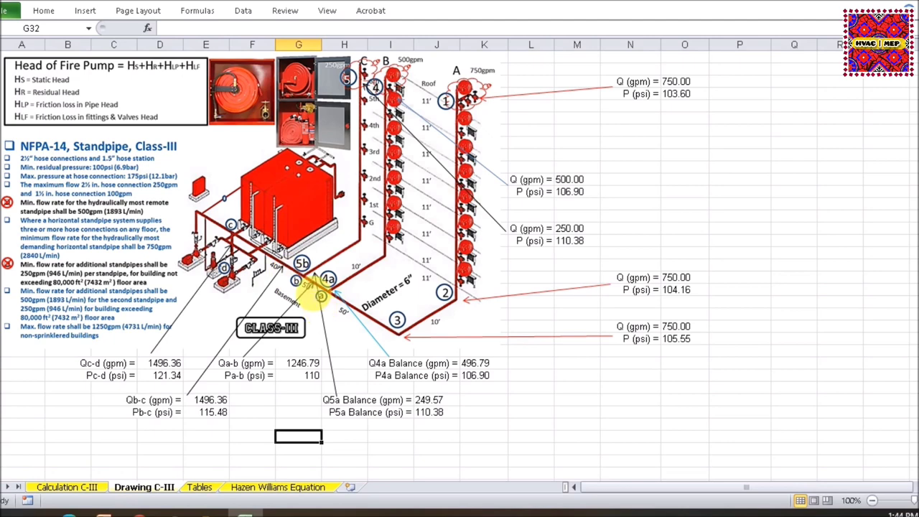
left_click(92, 486)
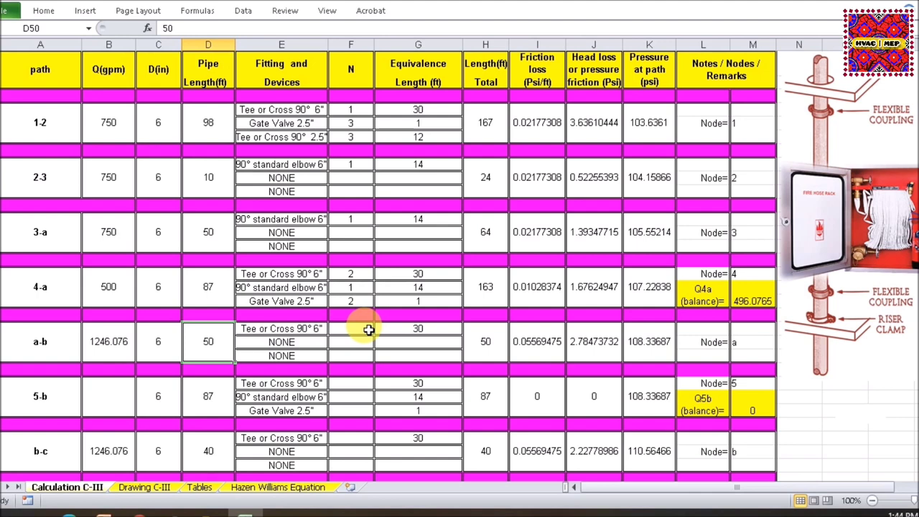
left_click(138, 487)
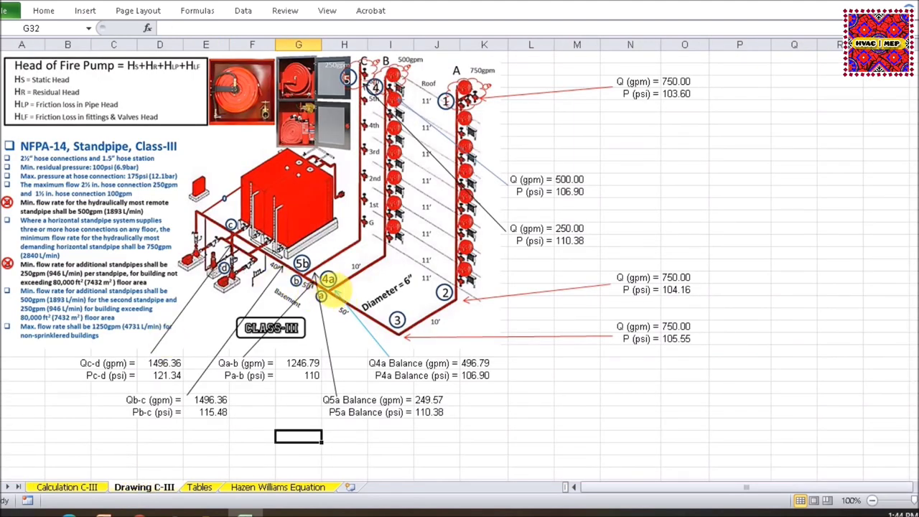
left_click(85, 487)
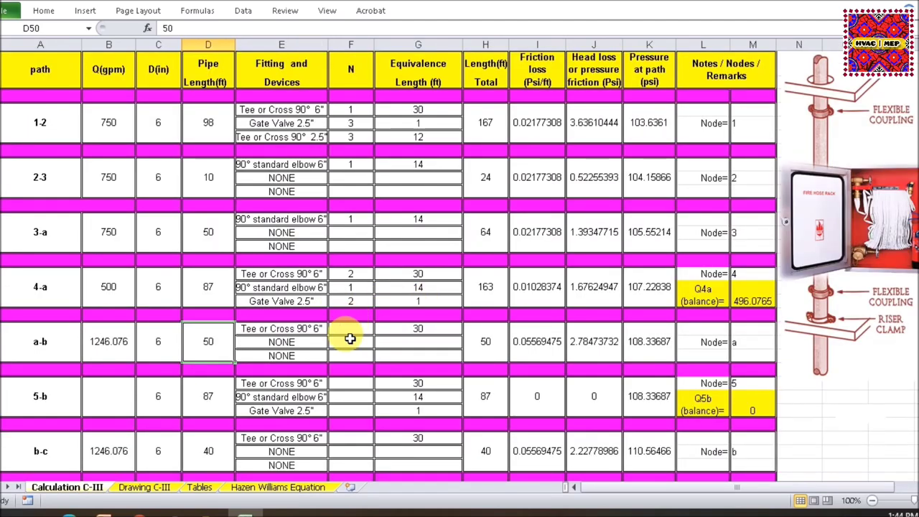
left_click(351, 330)
type("1")
key("Return")
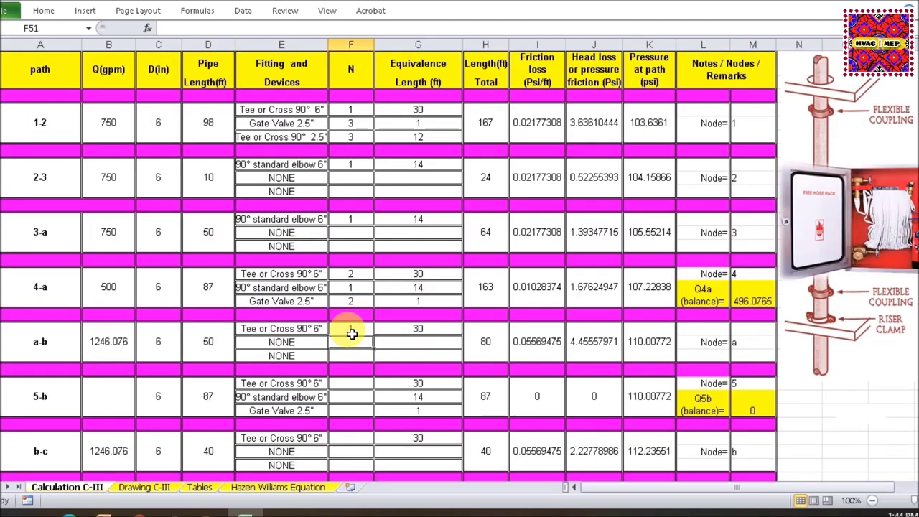
- Review path a-b's tee equivalent length and pipe length, and its total length, friction loss and head loss formulas
left_click(451, 330)
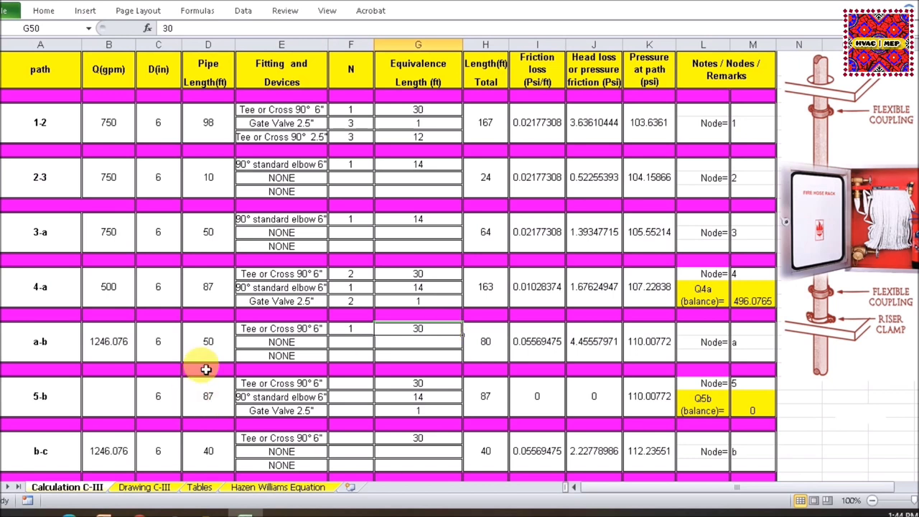
left_click(217, 342)
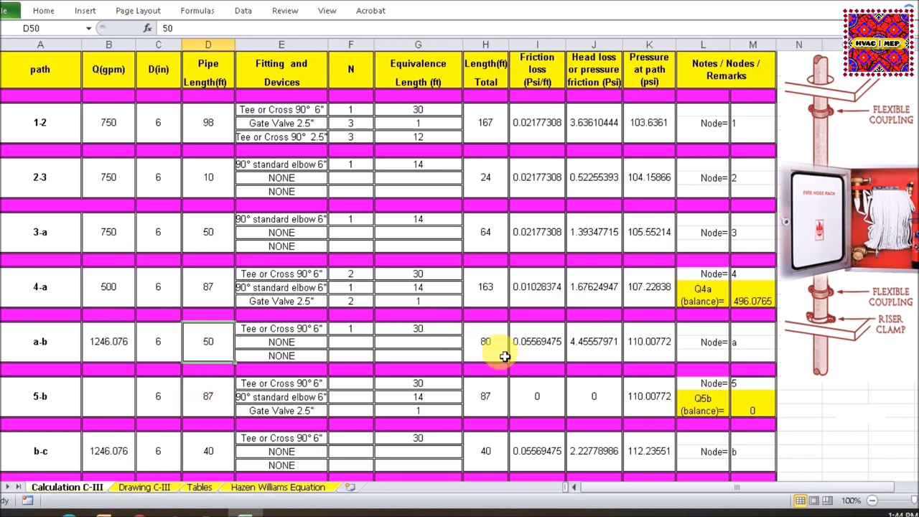
left_click(504, 356)
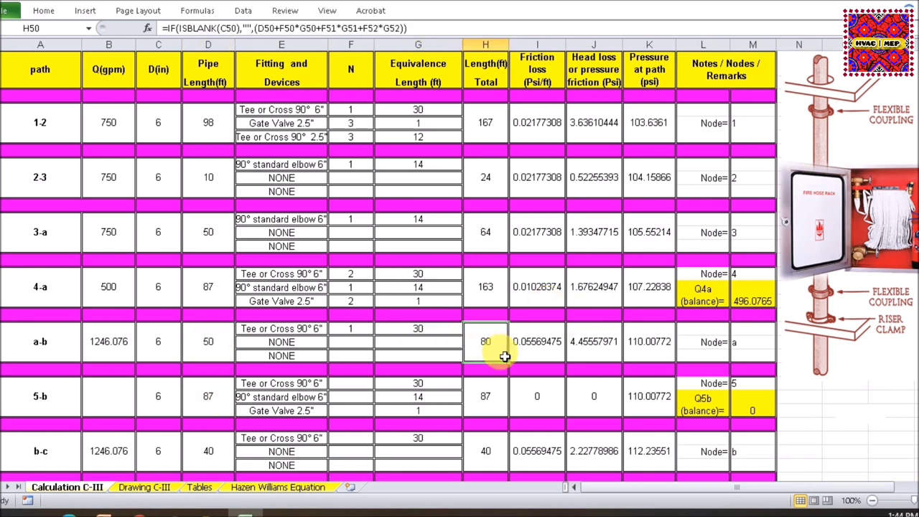
left_click(550, 344)
left_click(603, 347)
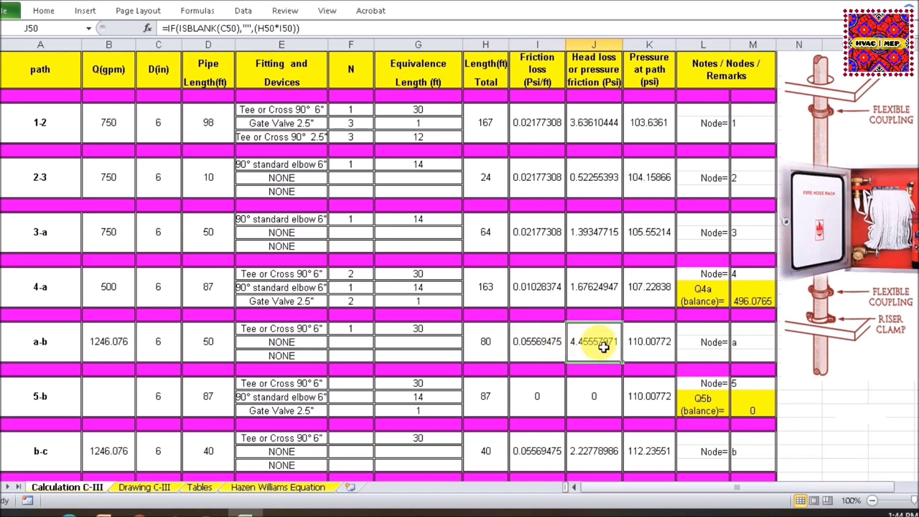
- Examine path a-b's pressure formula, the path 3-a pressure it references, and its node entry, leaving everything unedited
double_click(648, 345)
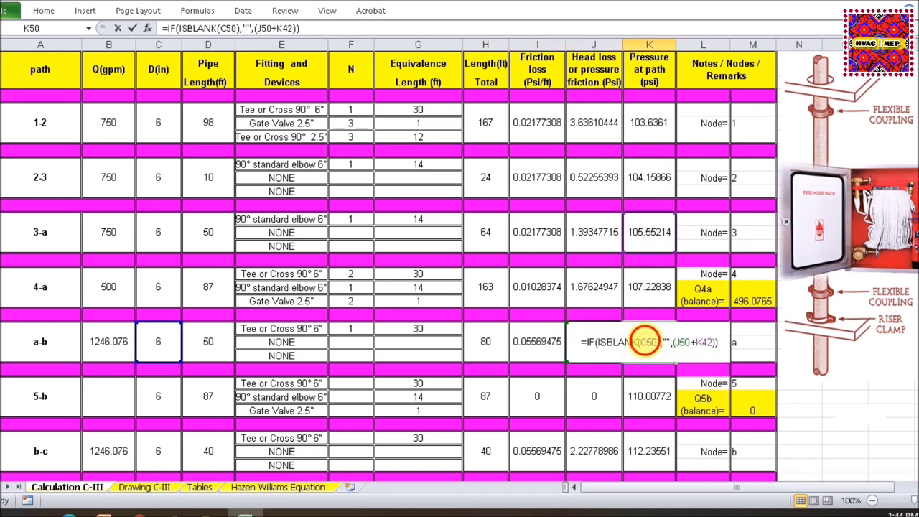
key("Escape")
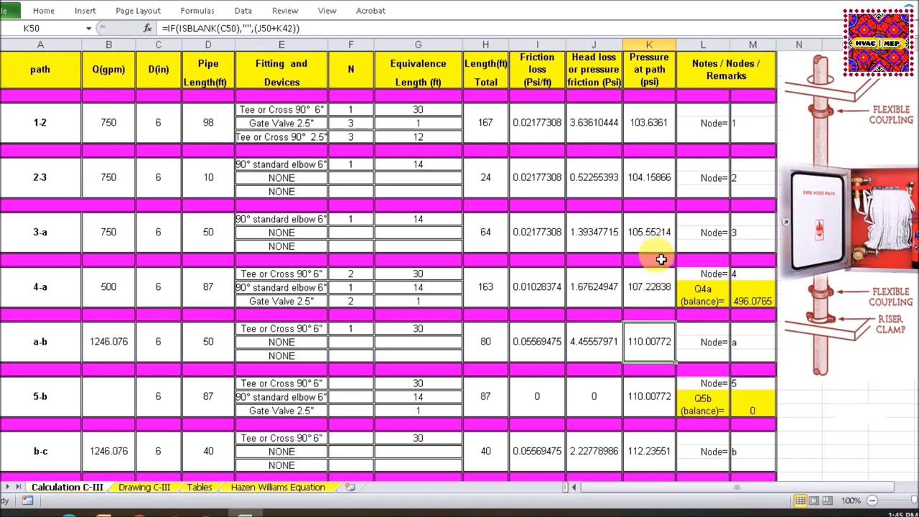
double_click(649, 355)
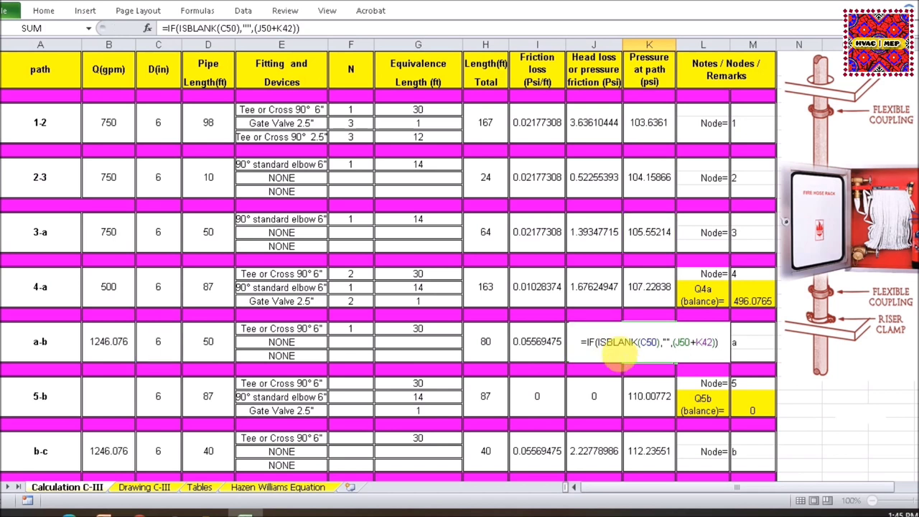
key("Escape")
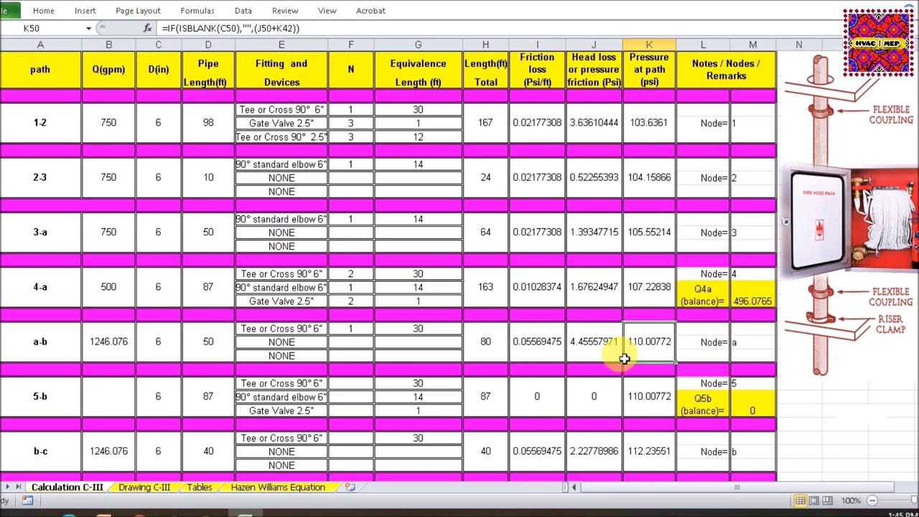
left_click(748, 347)
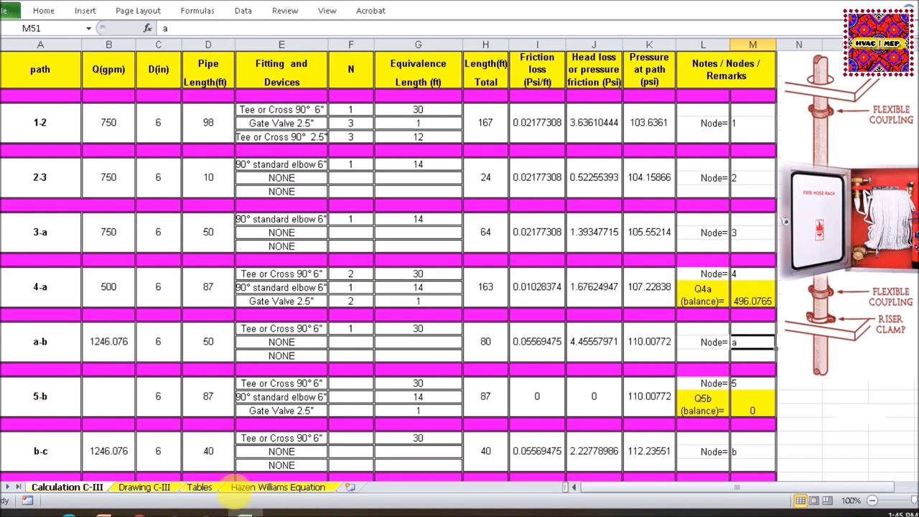
- Check riser C on the Class-III drawing and set path 5-b's flow to 250 gpm
left_click(138, 488)
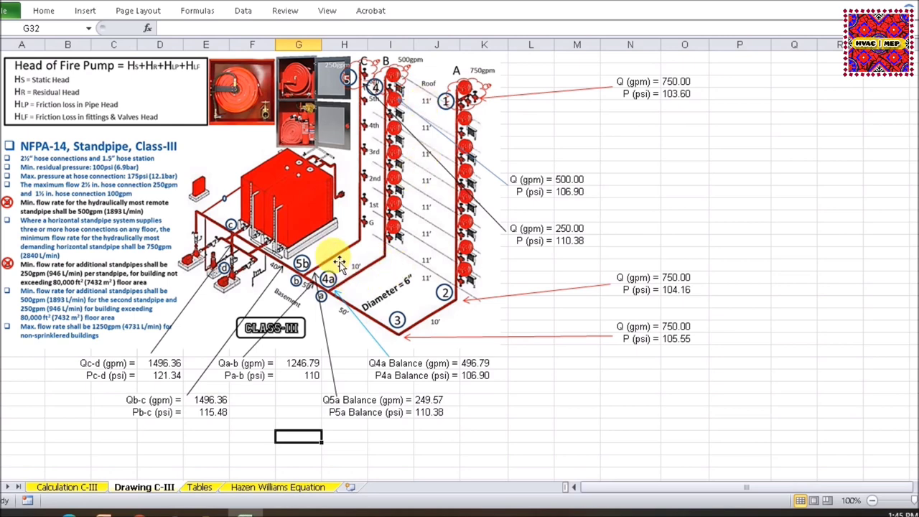
left_click(93, 486)
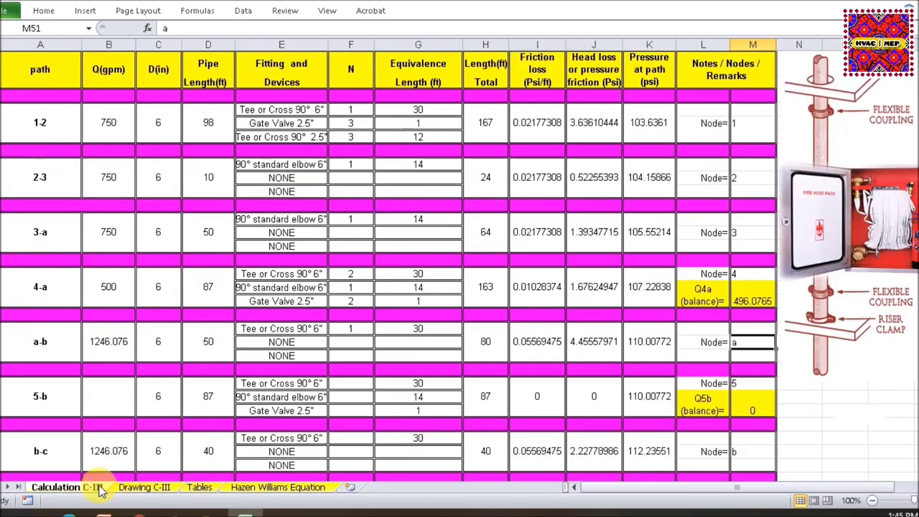
left_click(119, 404)
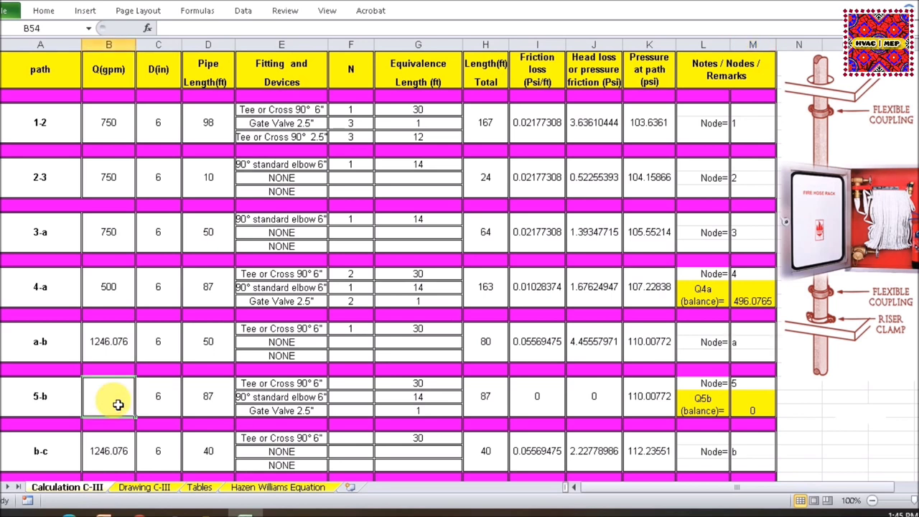
type("250")
key("Return")
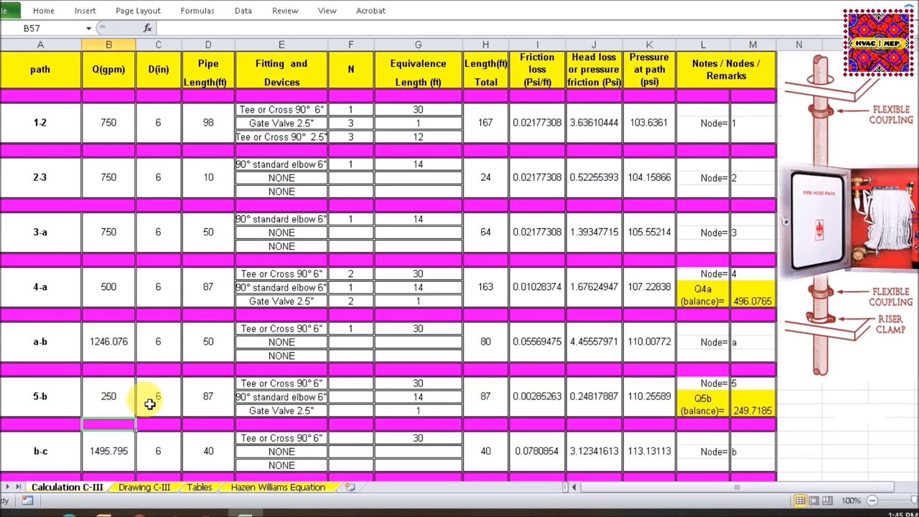
- Check path 5-b's diameter and pipe length, and set its 6" tee, 6" elbow and 2.5" gate valve quantities to 1 each
left_click(149, 403)
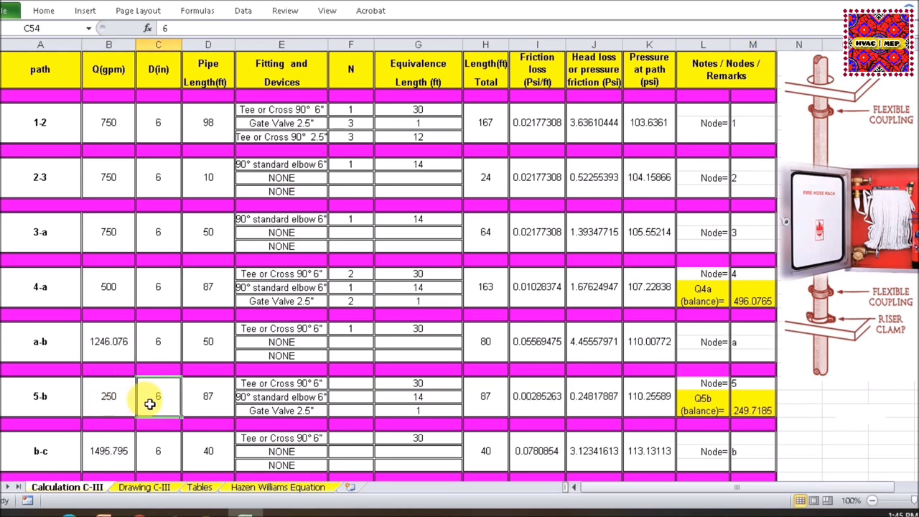
left_click(224, 416)
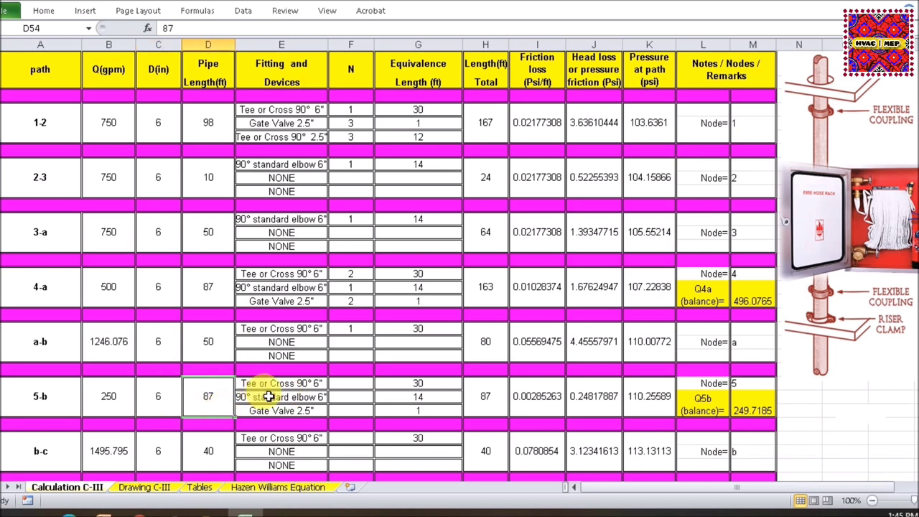
left_click(357, 387)
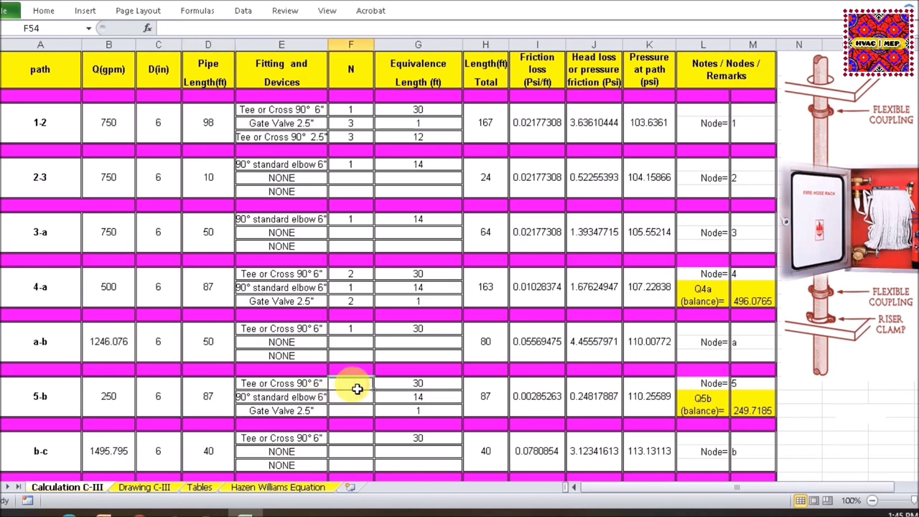
type("1")
key("Return")
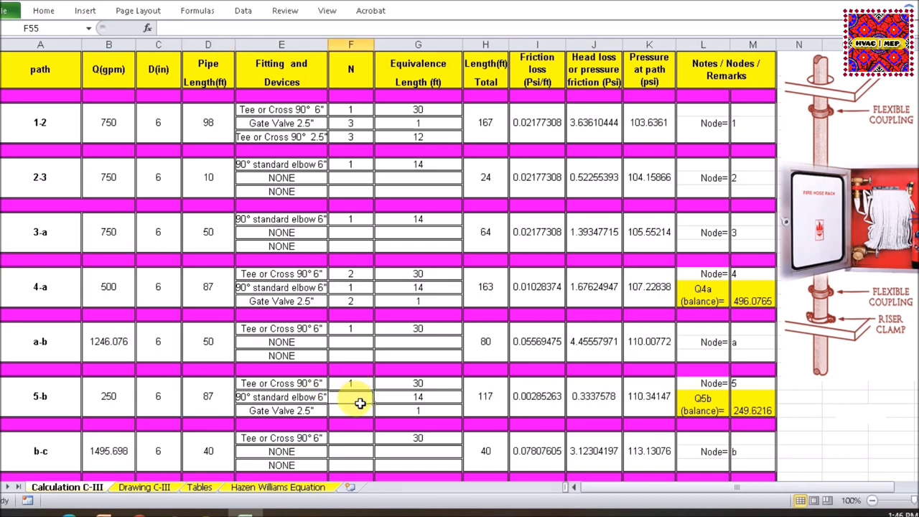
type("1")
key("Return")
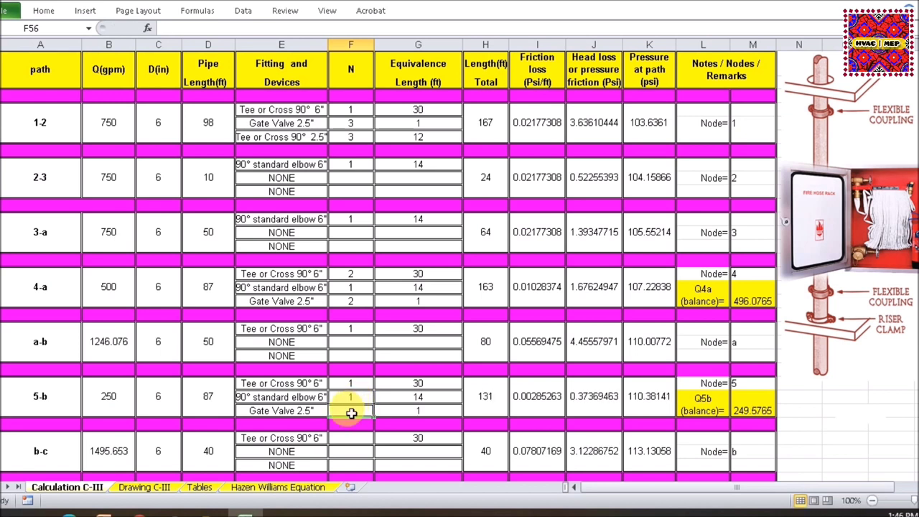
type("1")
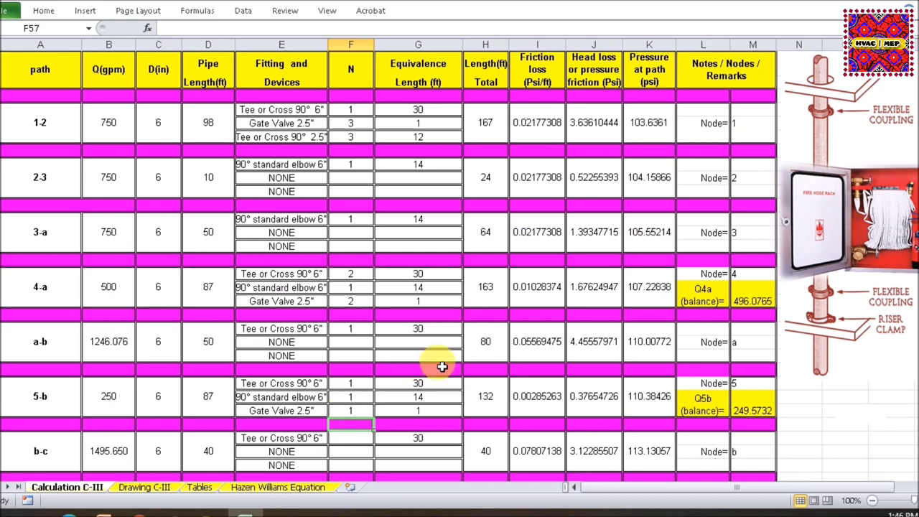
- Review path 5-b's total length, friction loss, head loss and pressure formulas, leaving them unedited
left_click(488, 408)
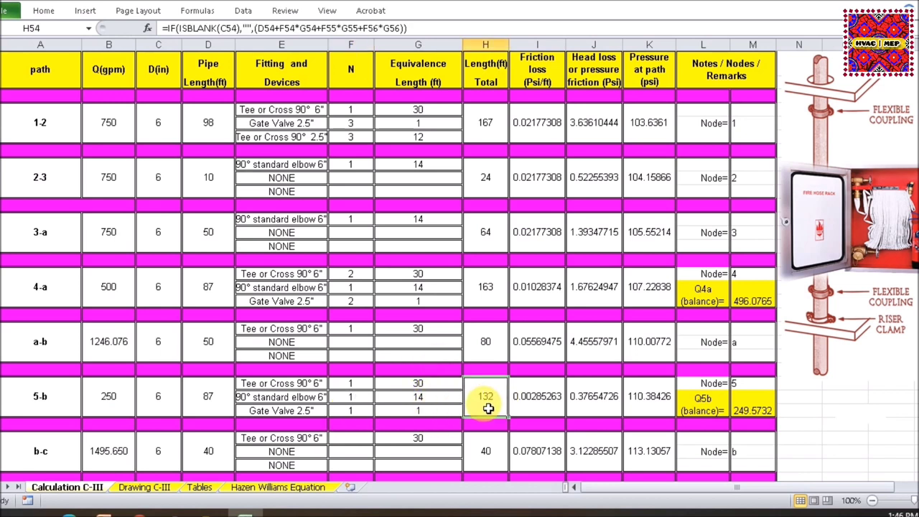
left_click(543, 404)
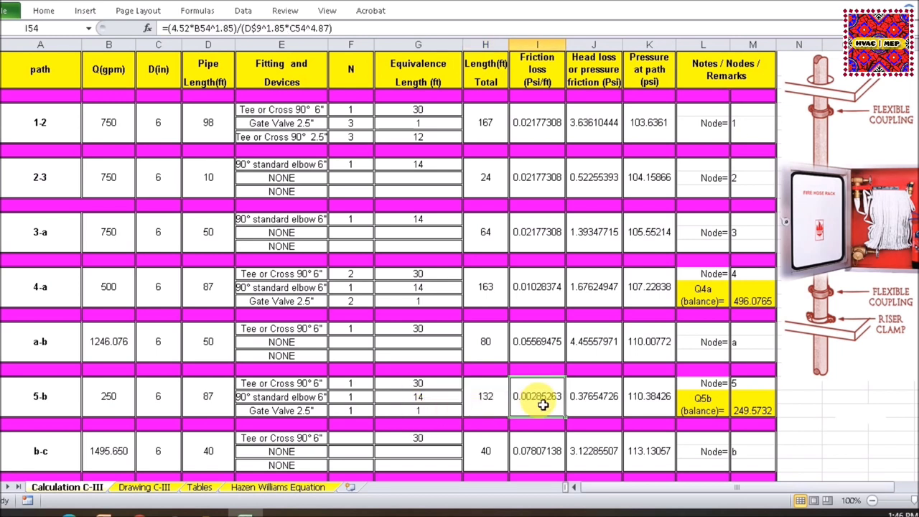
left_click(603, 397)
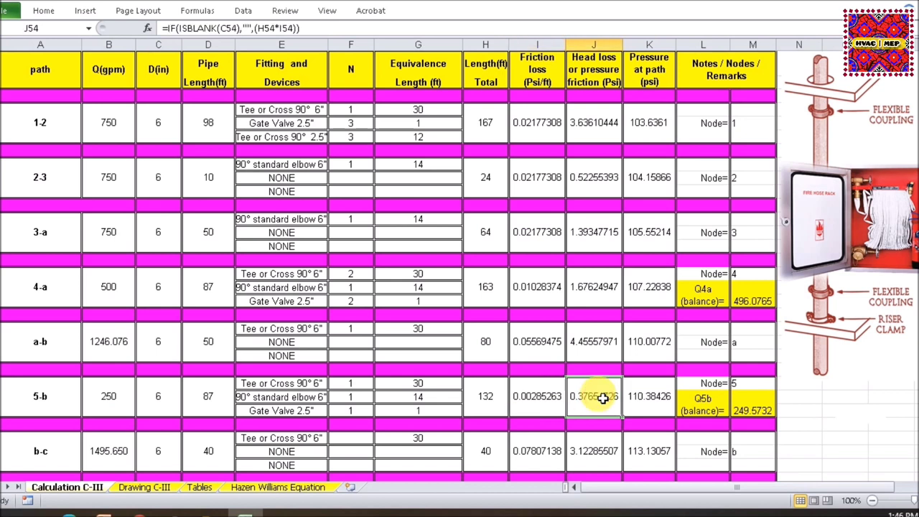
double_click(653, 398)
key("Escape")
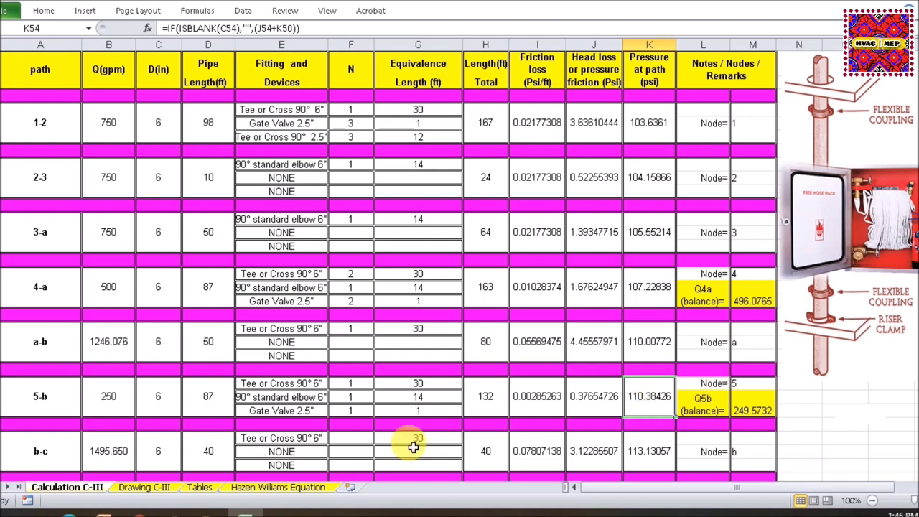
- Check junction 5b and its balance values on the Class-III drawing, and examine the Q5b balanced flow formula without editing it
left_click(167, 488)
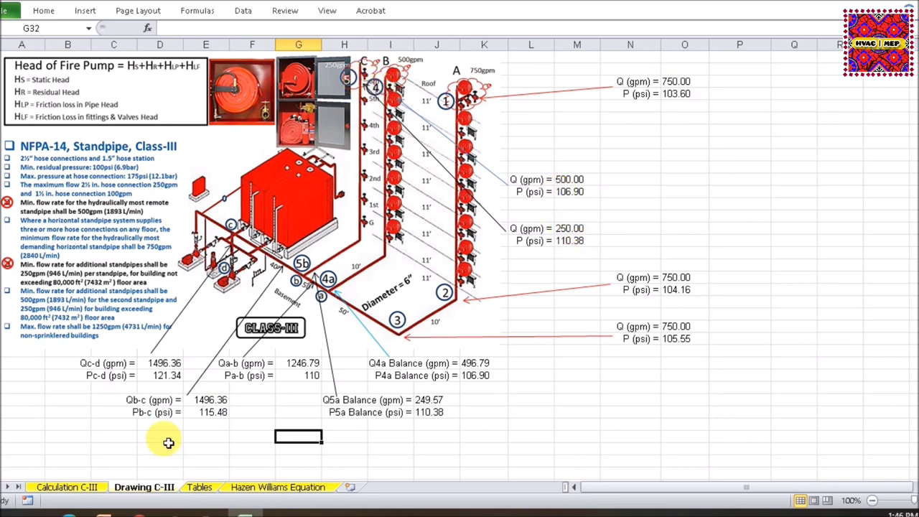
left_click(81, 488)
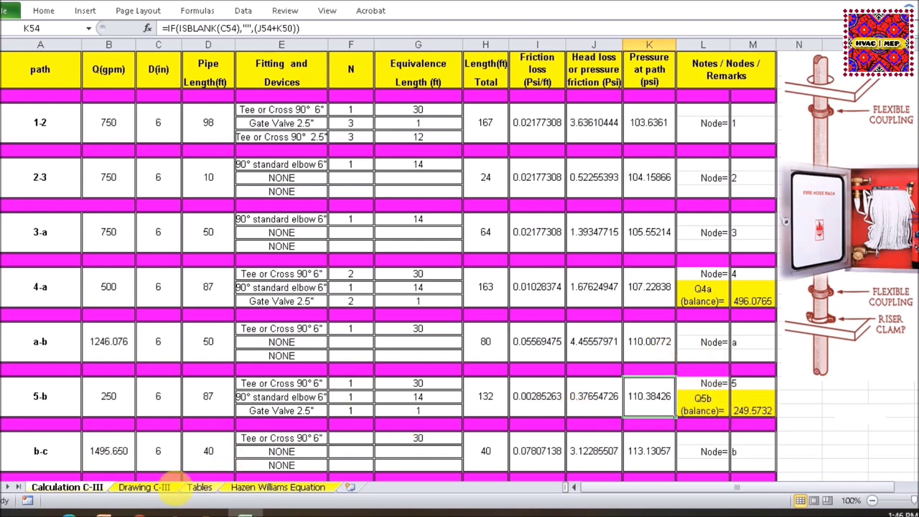
left_click(149, 488)
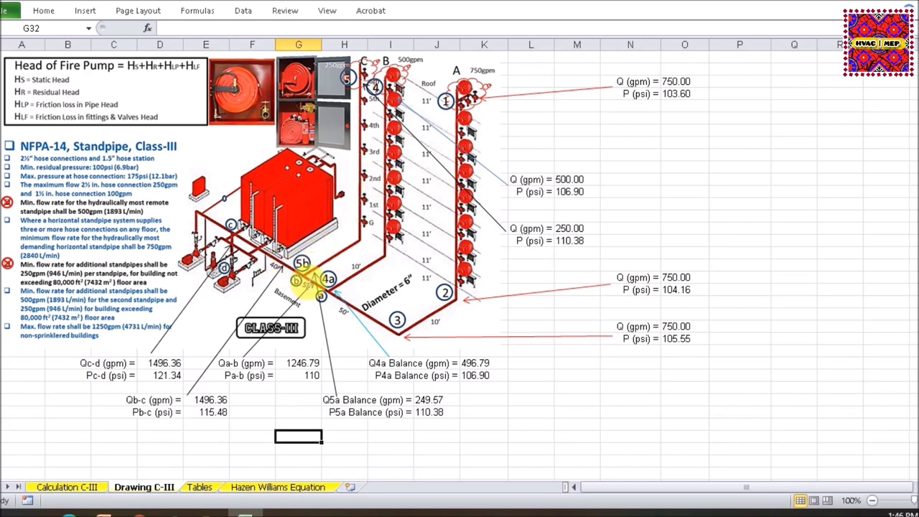
left_click(92, 487)
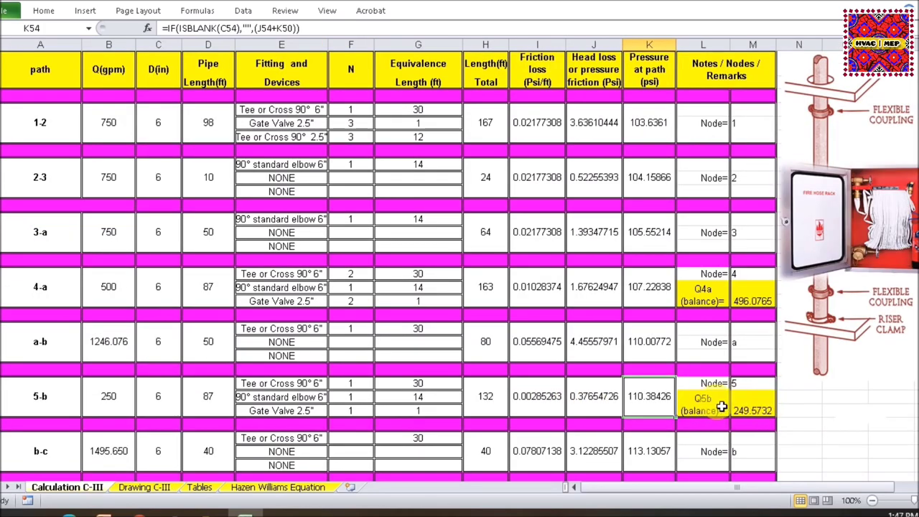
double_click(759, 415)
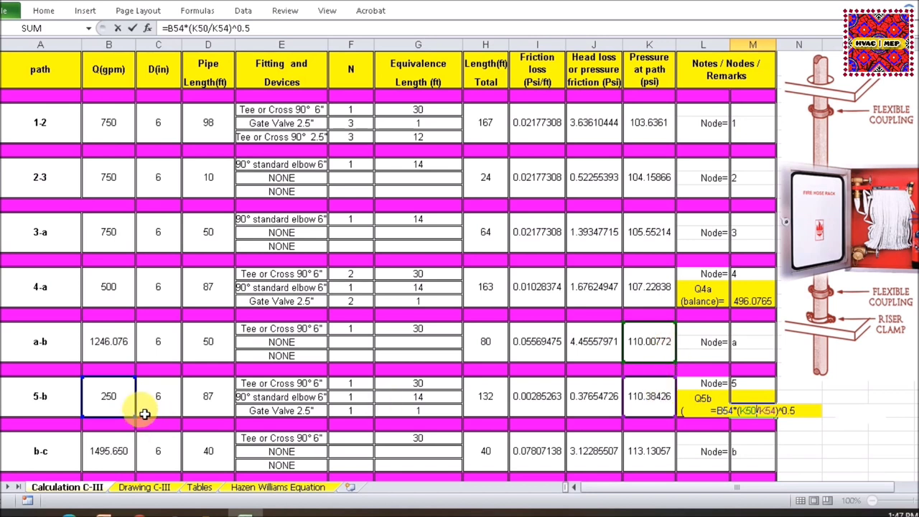
key("Escape")
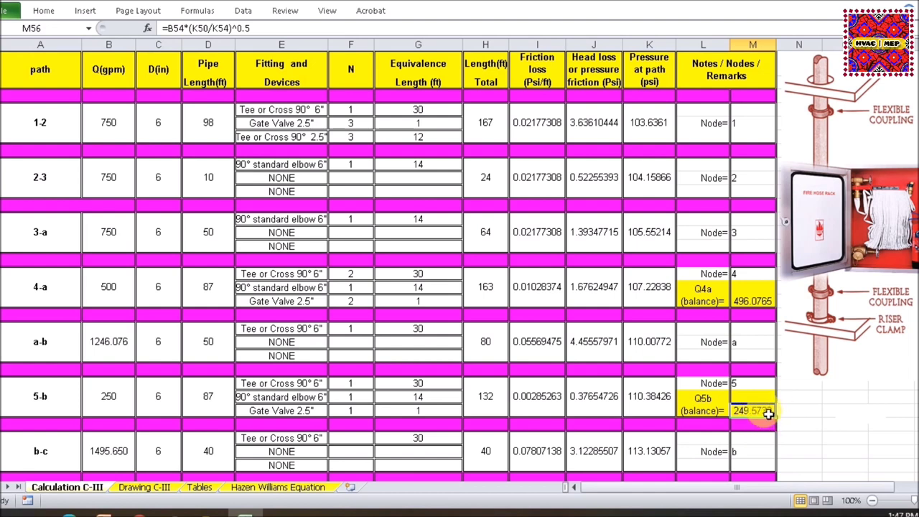
- Locate path b-c on the Class-III drawing and review its flow formula, which adds path a-b's flow and the Q5b balance
scroll(459, 266, "down", 2)
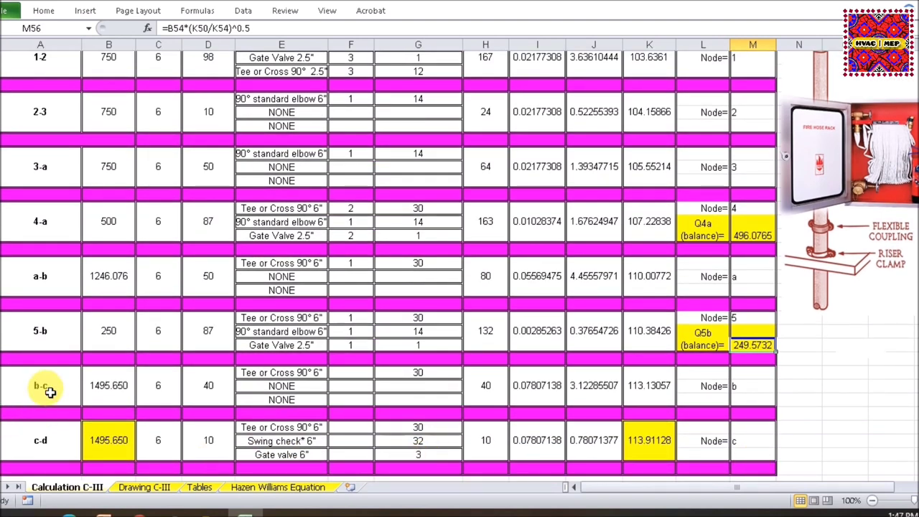
left_click(144, 486)
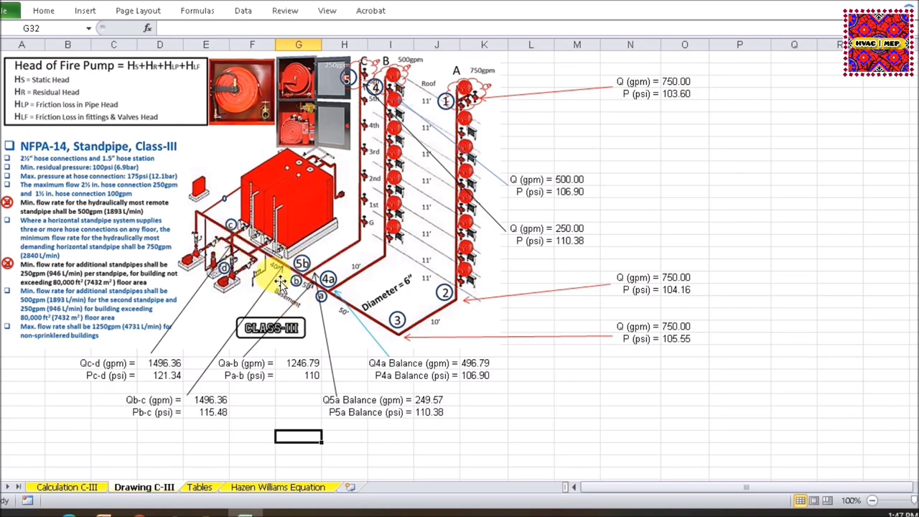
left_click(91, 488)
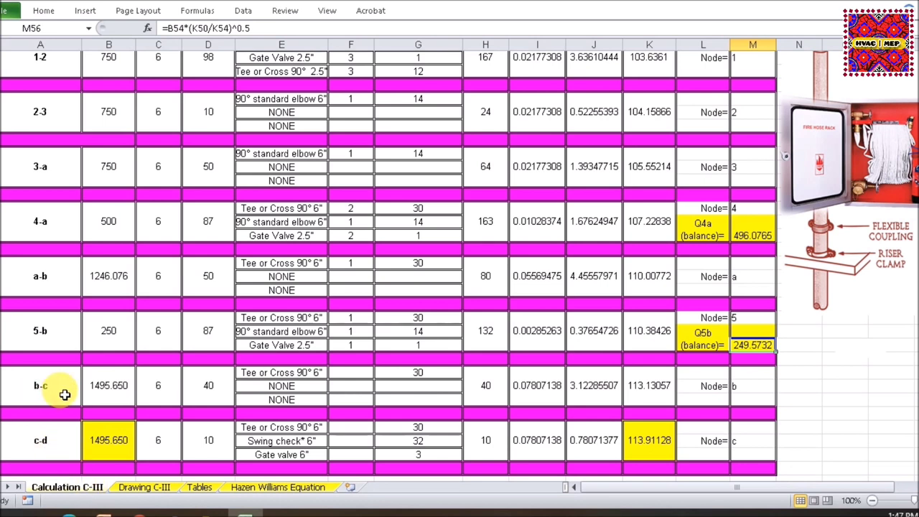
left_click(112, 394)
double_click(112, 394)
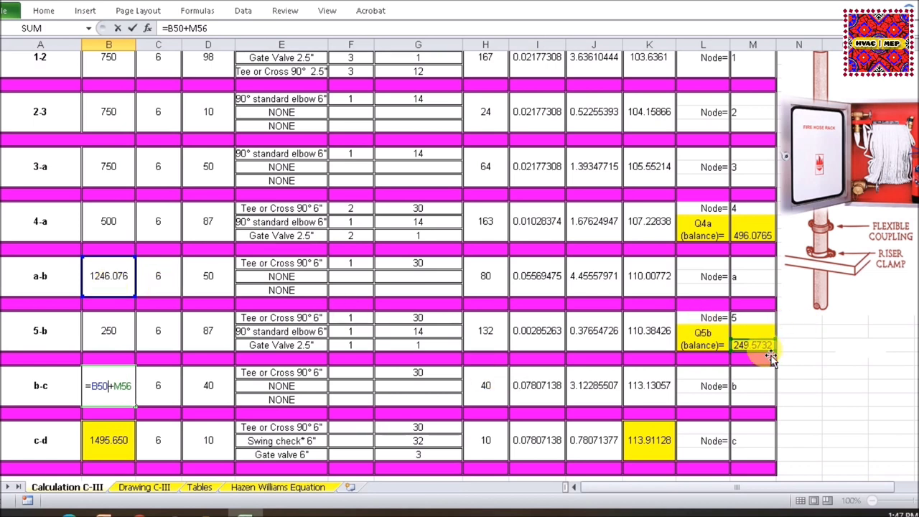
key("Return")
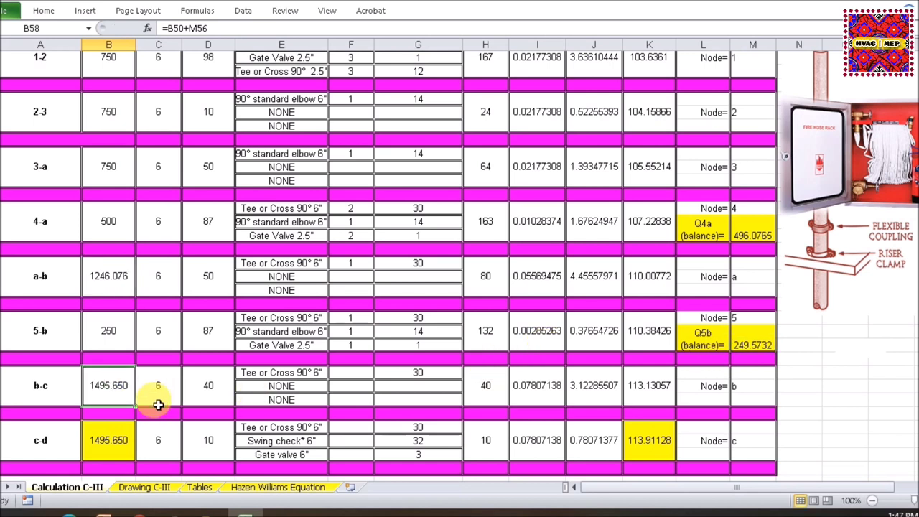
left_click(116, 403)
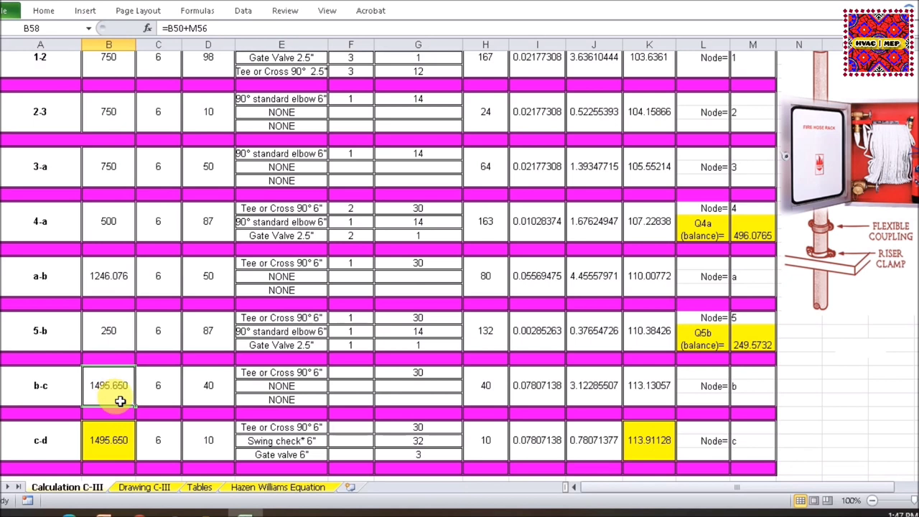
- Check path b-c's diameter and pipe length against the Class-III drawing, and set its 6" tee quantity to 1
left_click(163, 401)
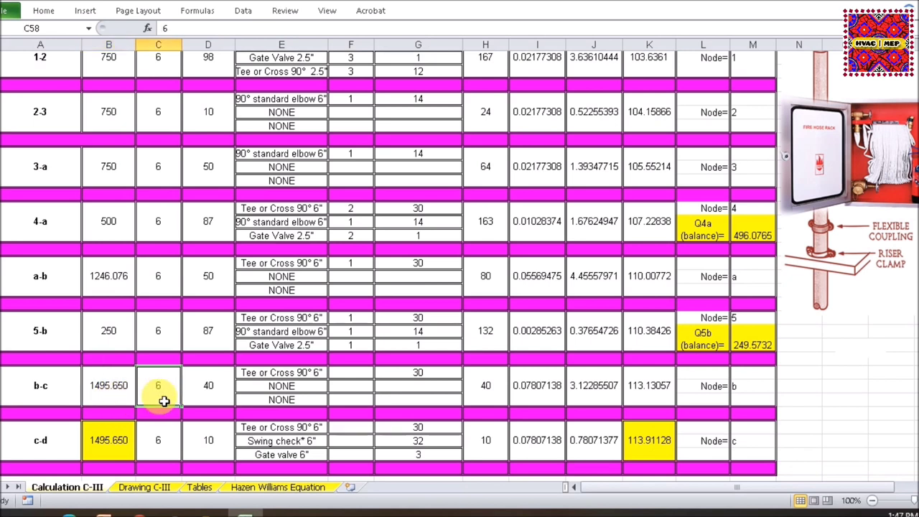
left_click(230, 399)
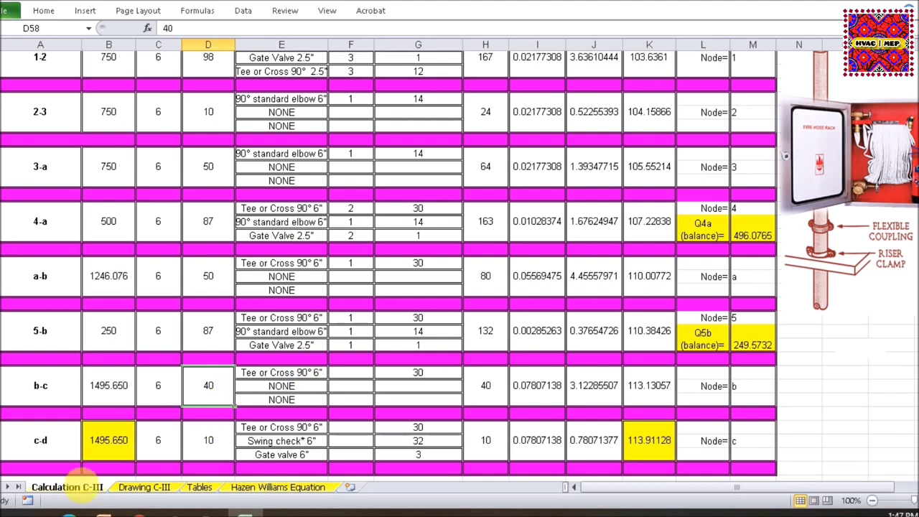
left_click(137, 488)
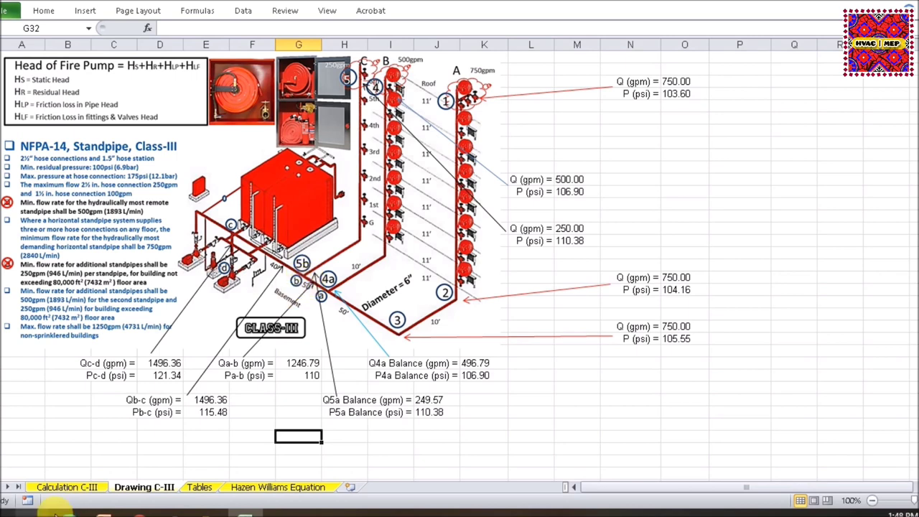
left_click(86, 486)
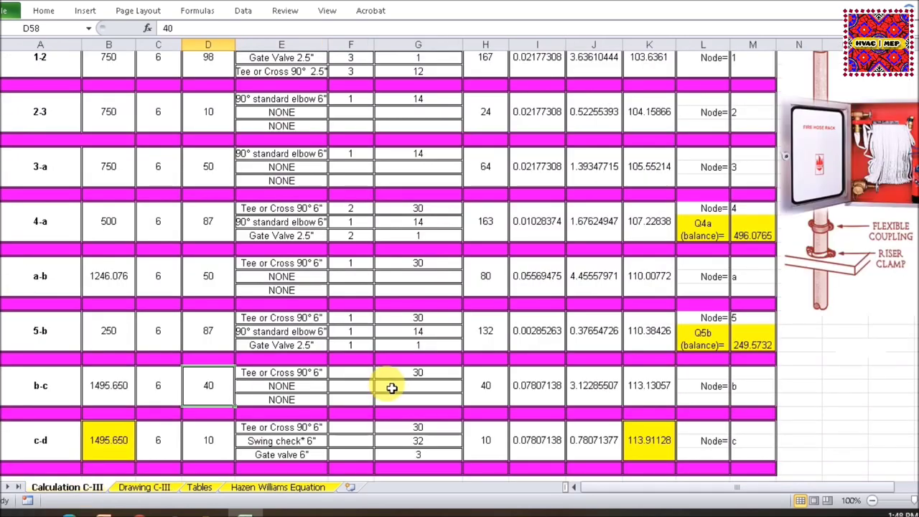
left_click(358, 371)
type("1")
key("Return")
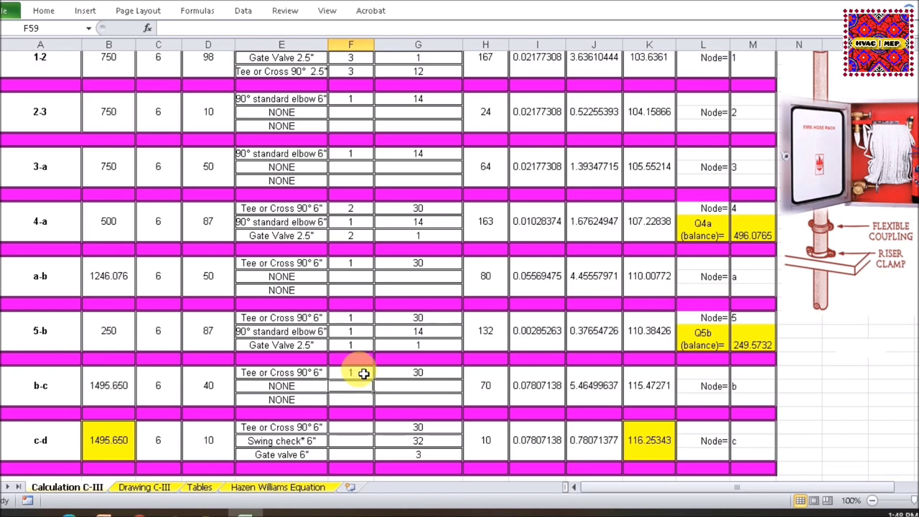
- Review path b-c's tee equivalent length and its total length, friction loss, head loss and pressure formulas, leaving them unedited
left_click(436, 373)
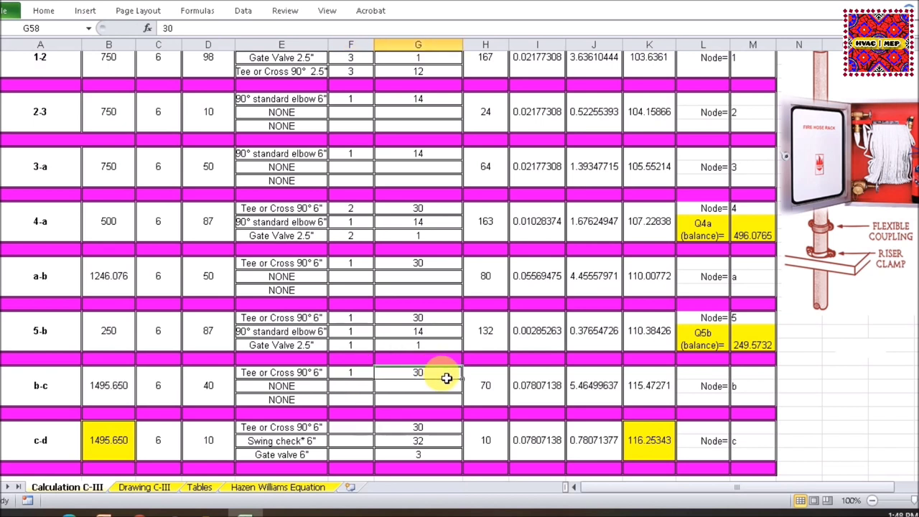
left_click(490, 404)
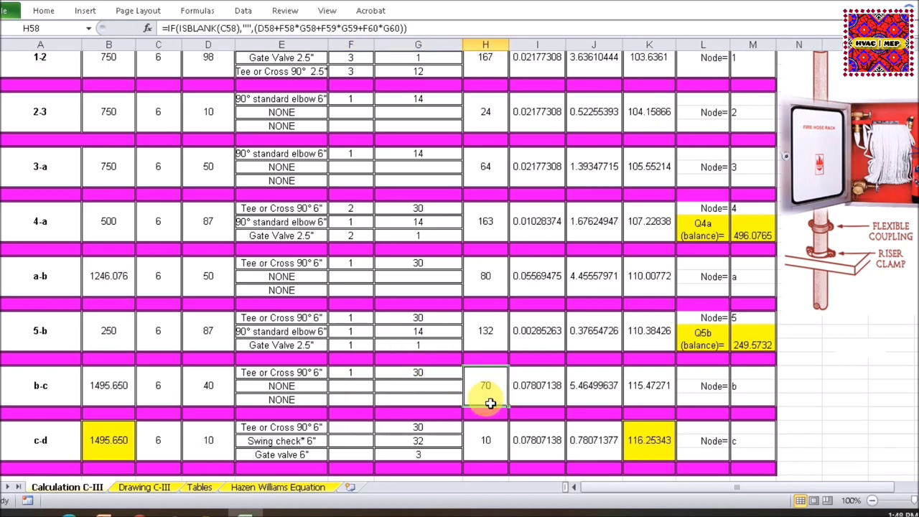
left_click(538, 393)
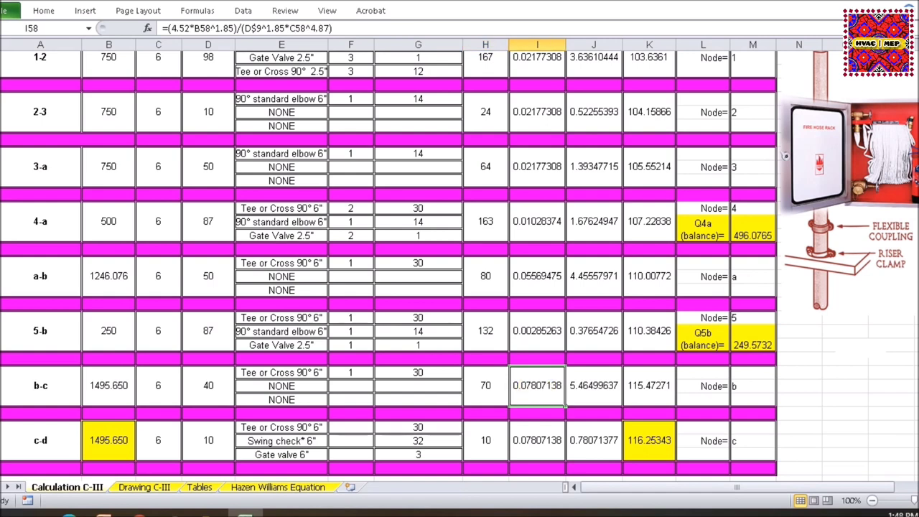
scroll(460, 266, "up", 2)
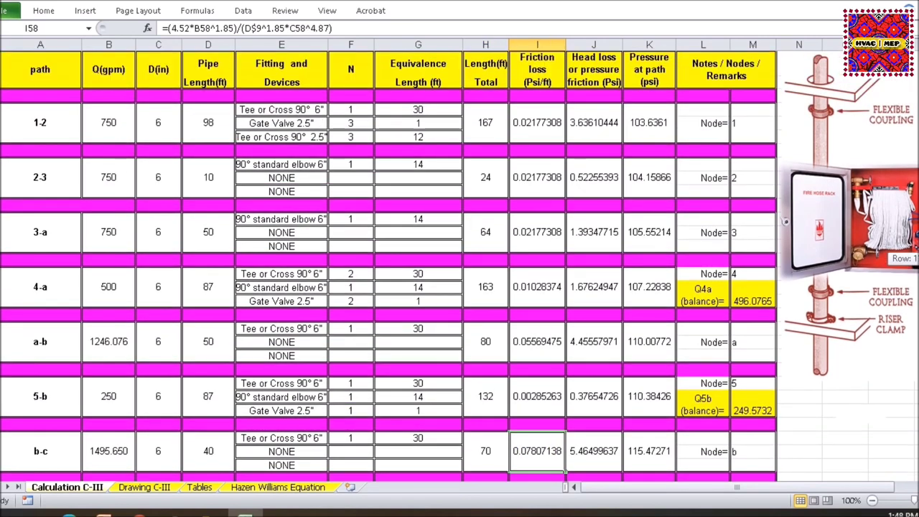
left_click(607, 450)
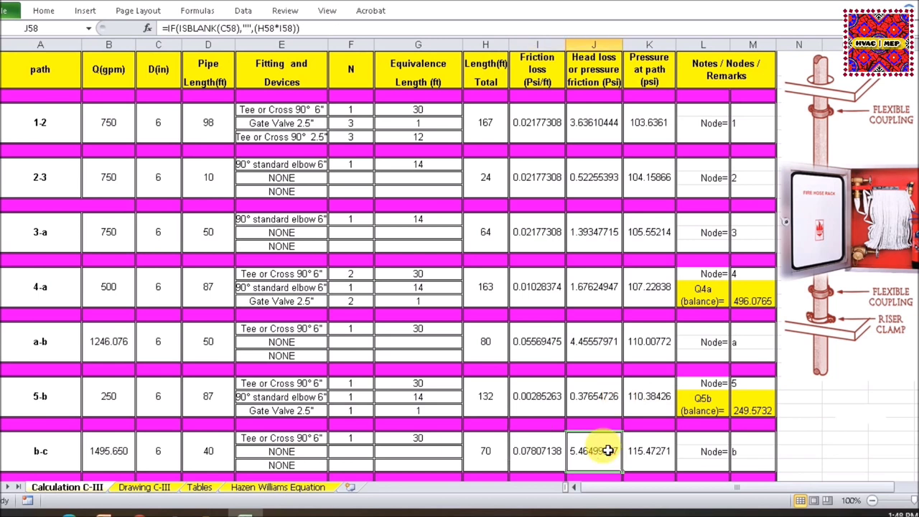
left_click(664, 464)
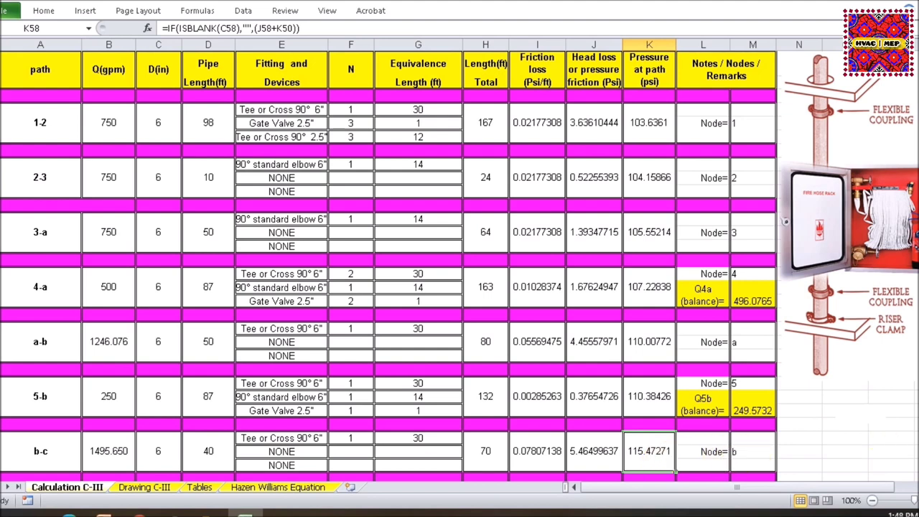
- Locate path c-d on the Class-III drawing and check its flow, diameter and pipe length in the calculation
scroll(459, 266, "down", 2)
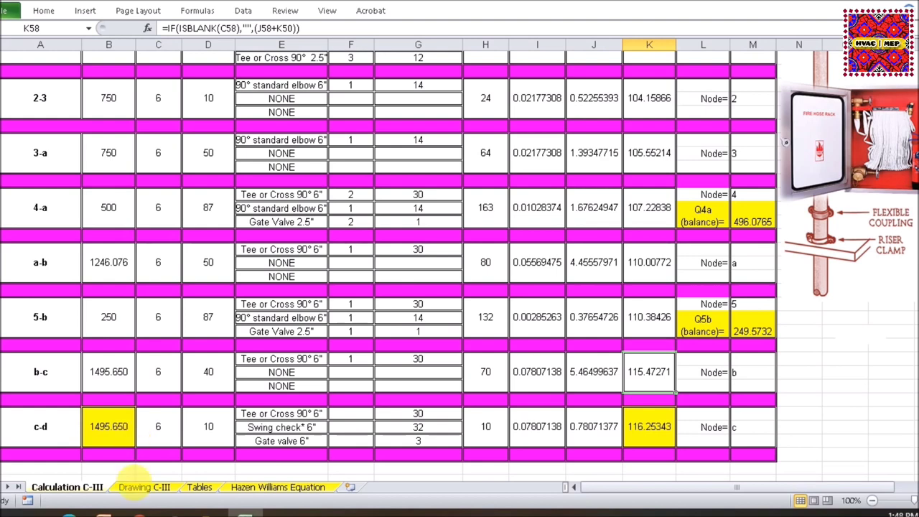
left_click(142, 487)
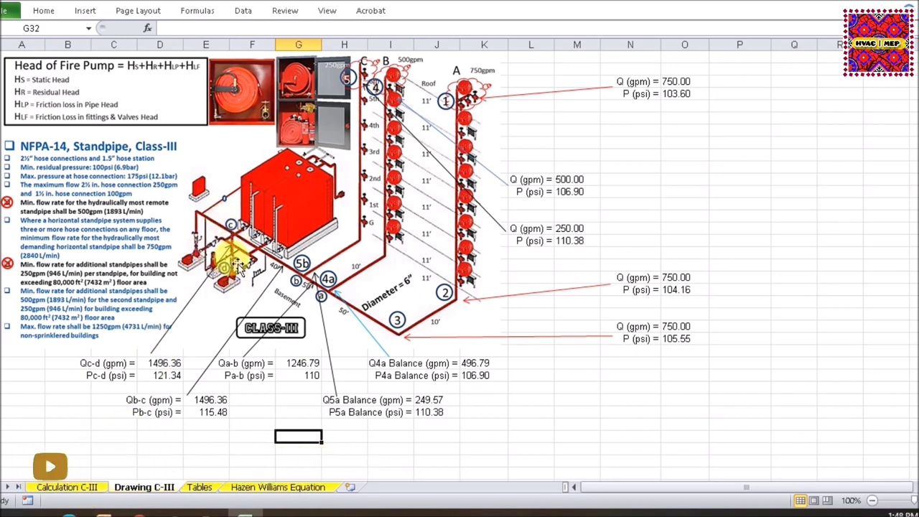
left_click(61, 487)
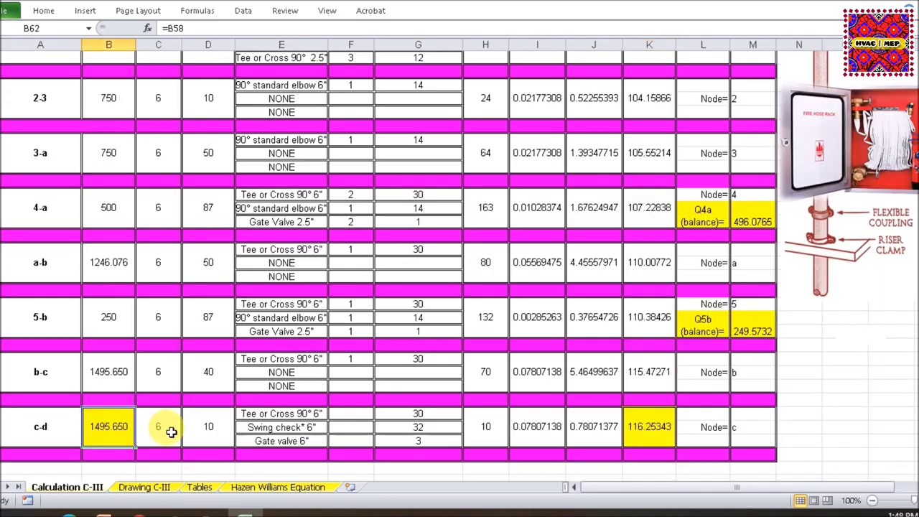
left_click(169, 429)
left_click(209, 428)
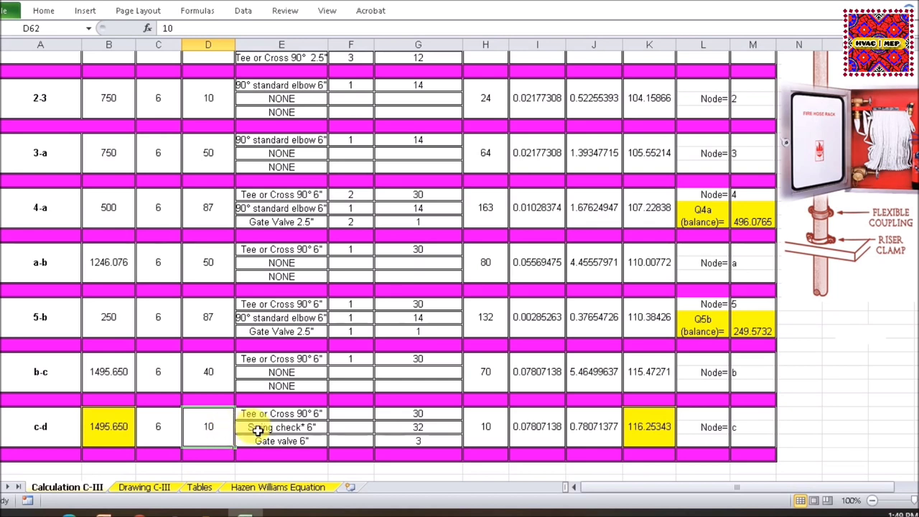
- Set path c-d's 6" tee, 6" swing check and 6" gate valve quantities to 1 each
left_click(343, 416)
type("1")
key("Return")
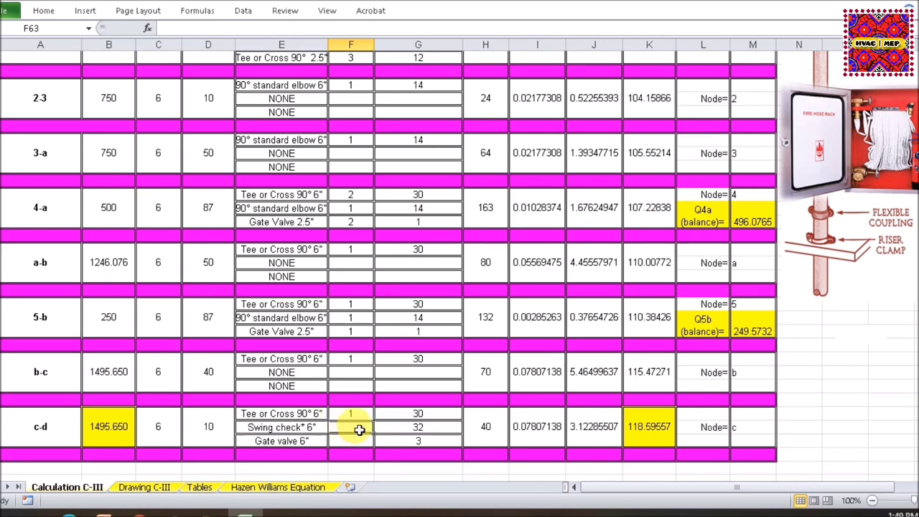
type("1")
key("Return")
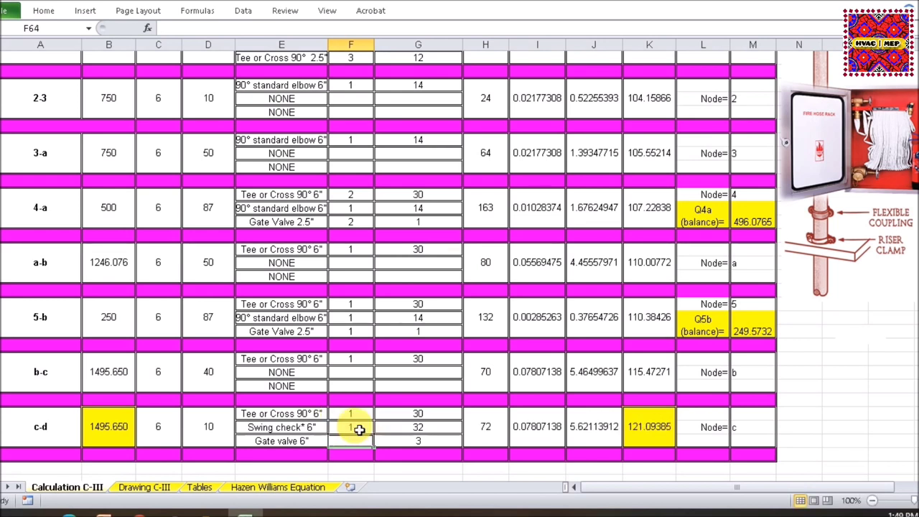
type("1")
key("Return")
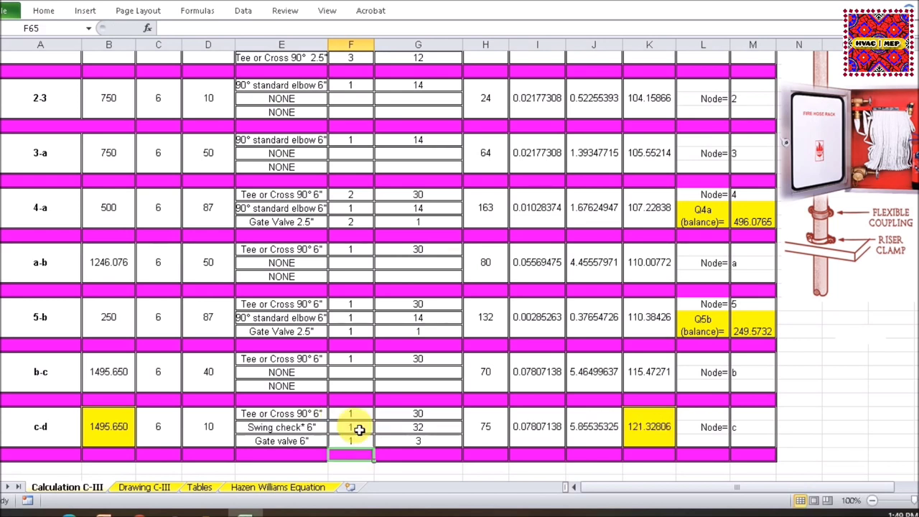
- Check path c-d on the Class-III drawing, and examine its three fitting equivalent lengths and its pipe length
left_click(160, 487)
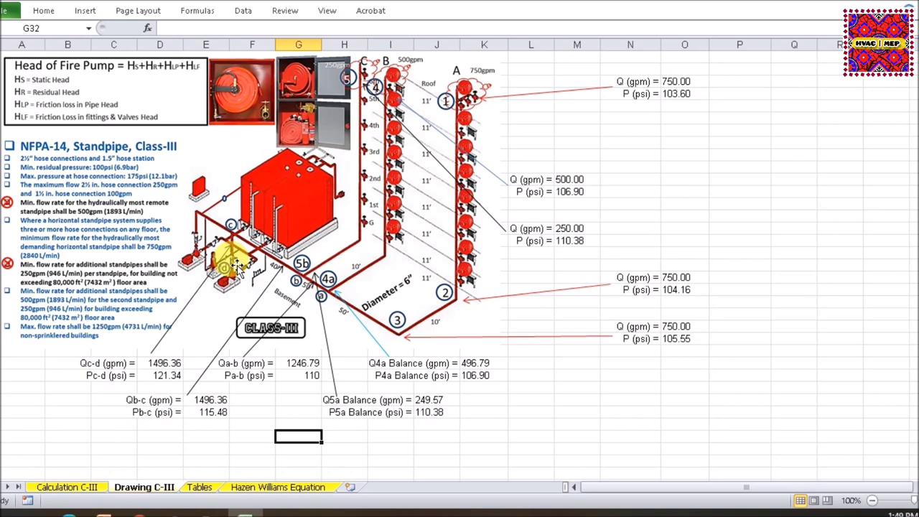
left_click(68, 487)
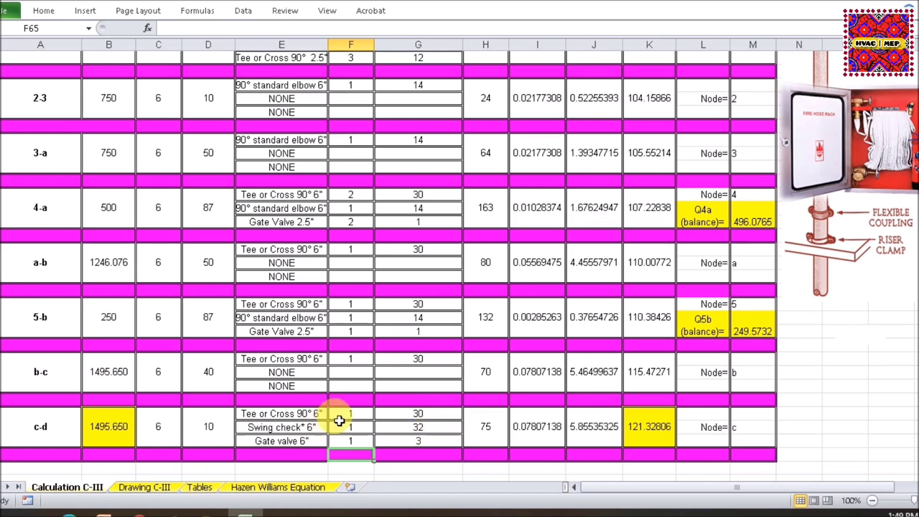
left_click(423, 404)
left_click(424, 417)
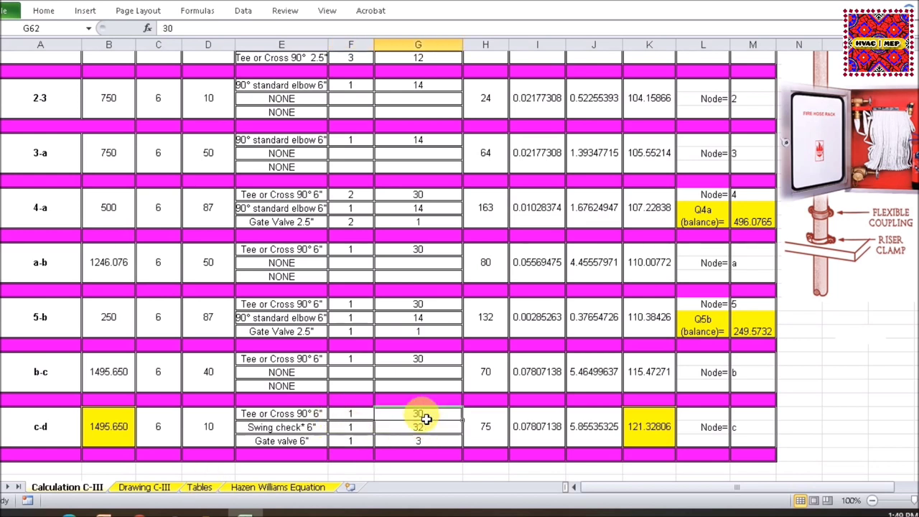
left_click(426, 429)
left_click(424, 441)
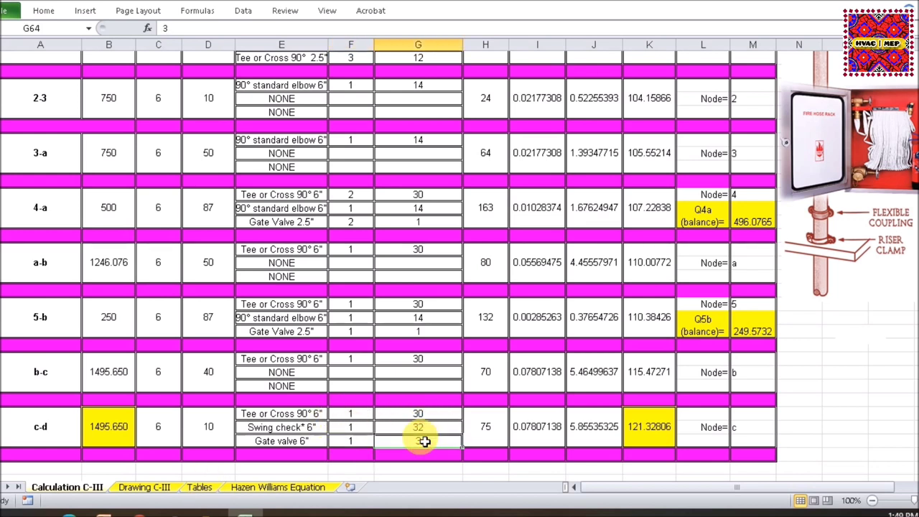
left_click(218, 443)
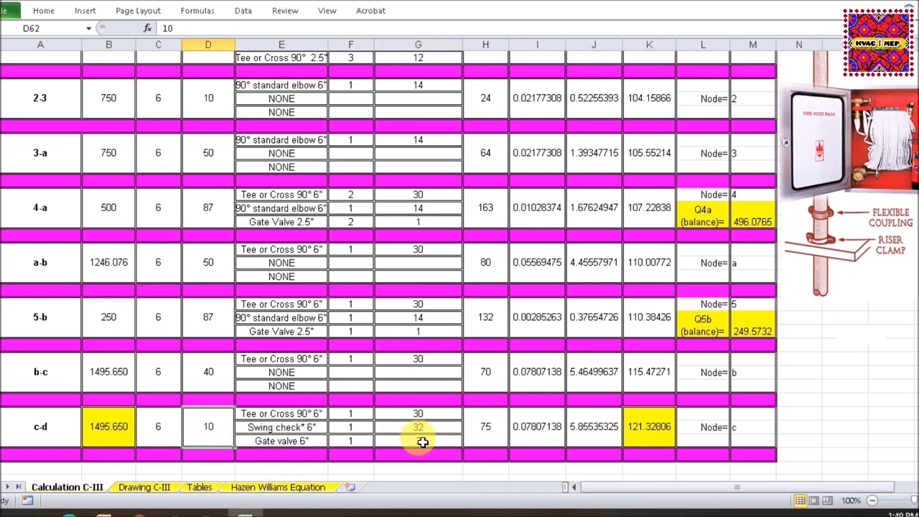
- Review path c-d's total length, friction loss, head loss and pressure formulas without editing them
left_click(495, 439)
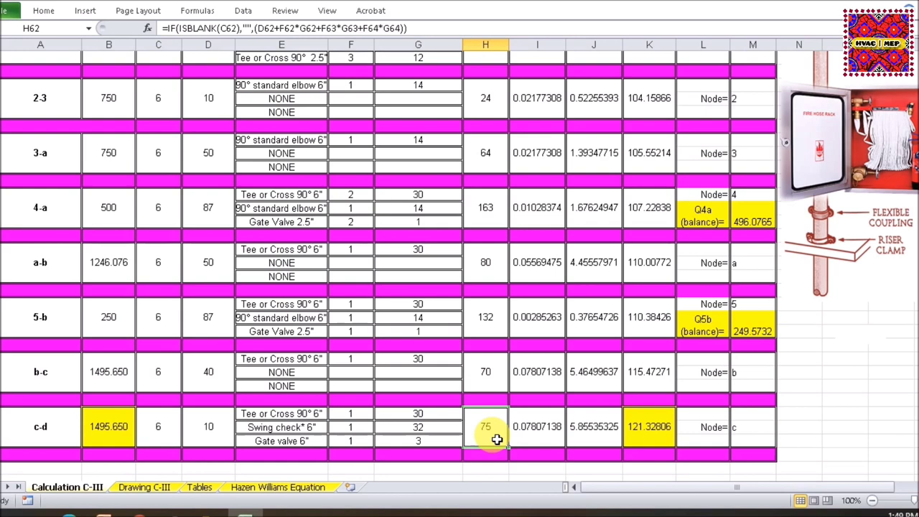
left_click(539, 435)
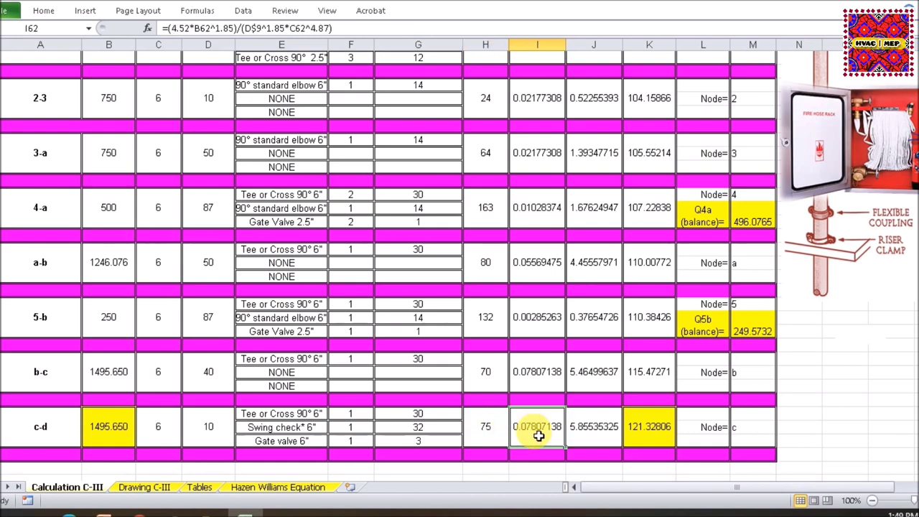
scroll(388, 266, "up", 3)
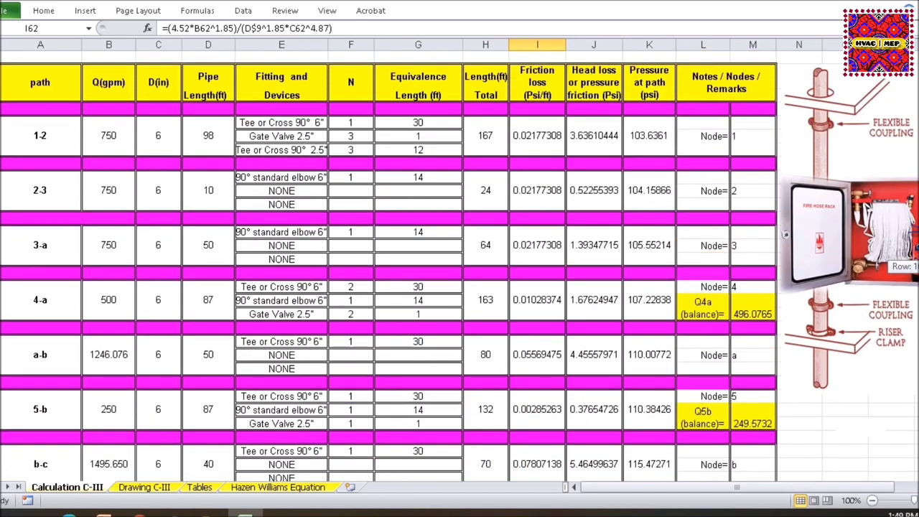
scroll(388, 266, "down", 3)
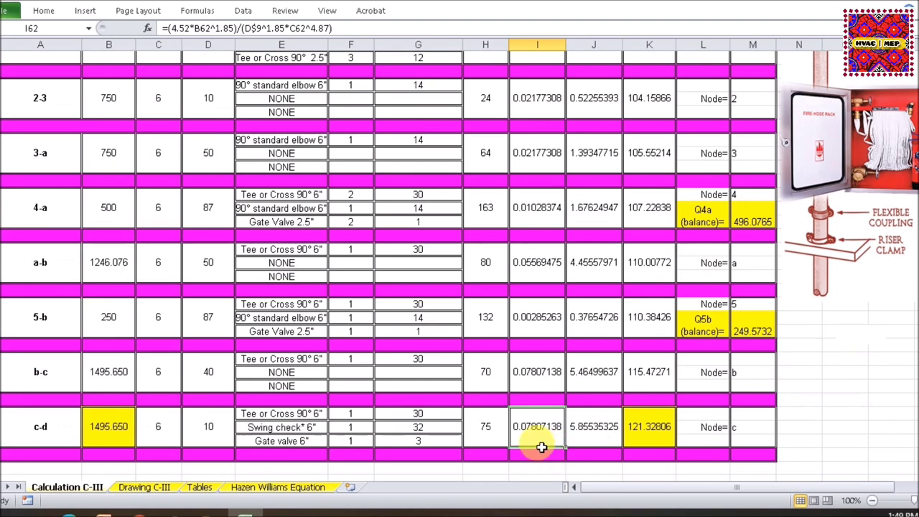
left_click(588, 442)
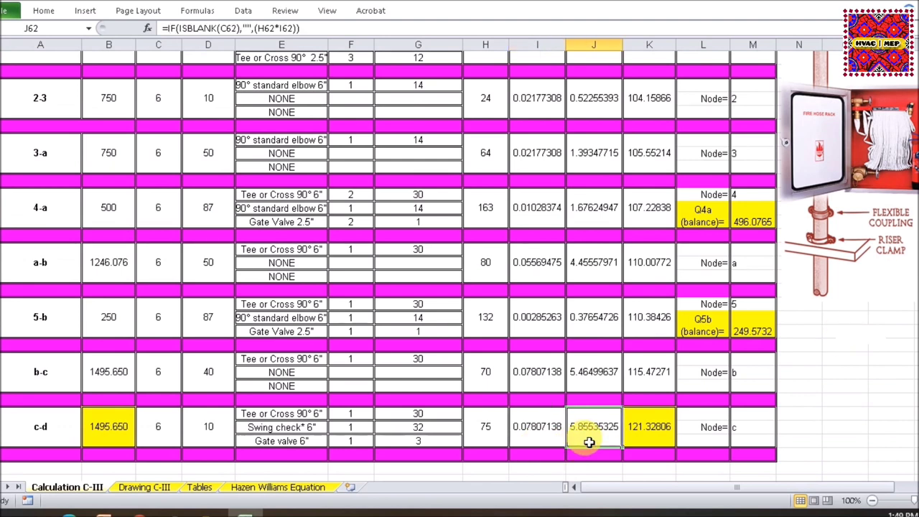
left_click(662, 435)
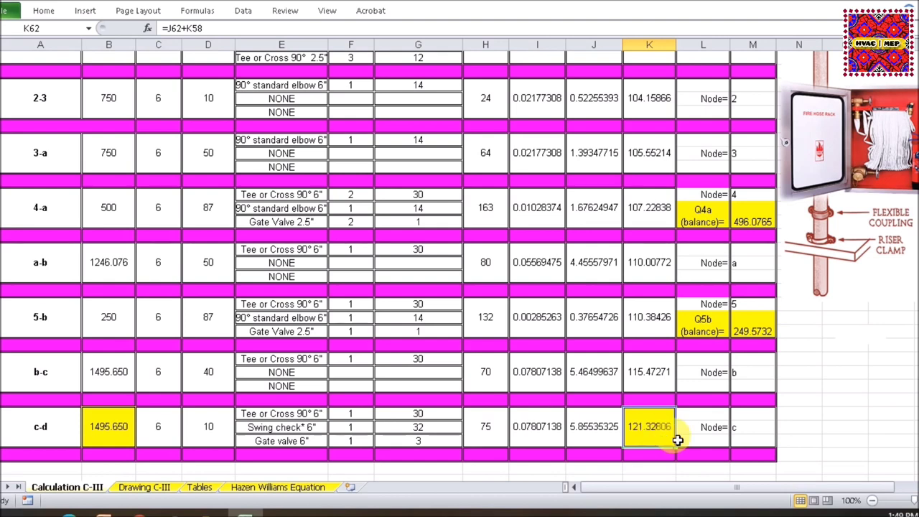
- Change the friction and residual pressure working note to "0.0689 x 121.325psi"
scroll(677, 440, "down", 2)
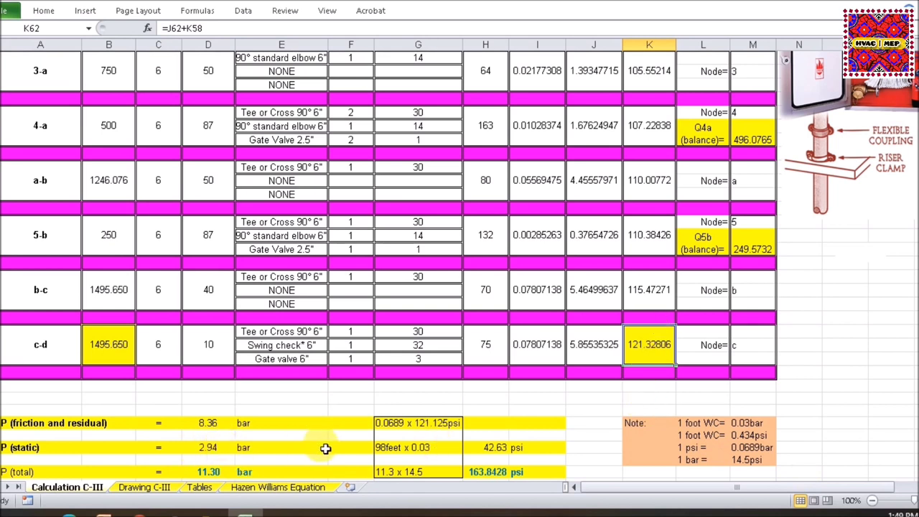
double_click(433, 425)
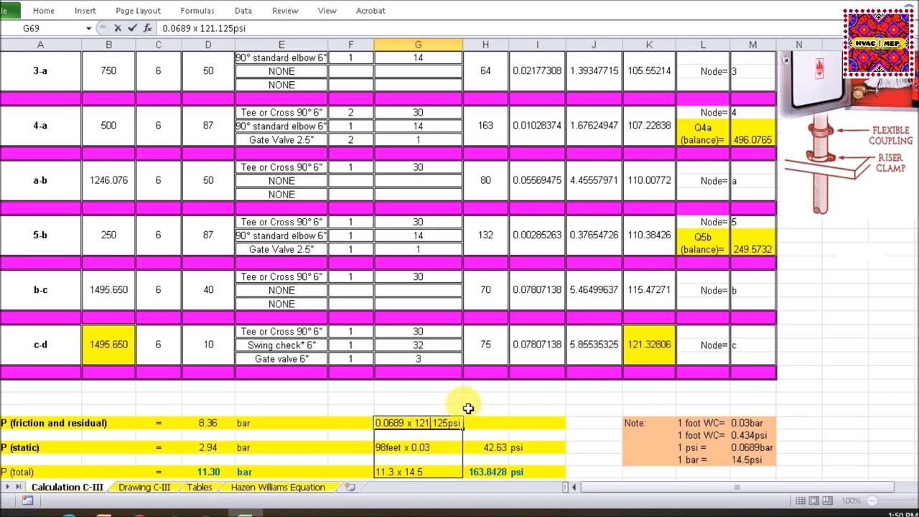
key("Return")
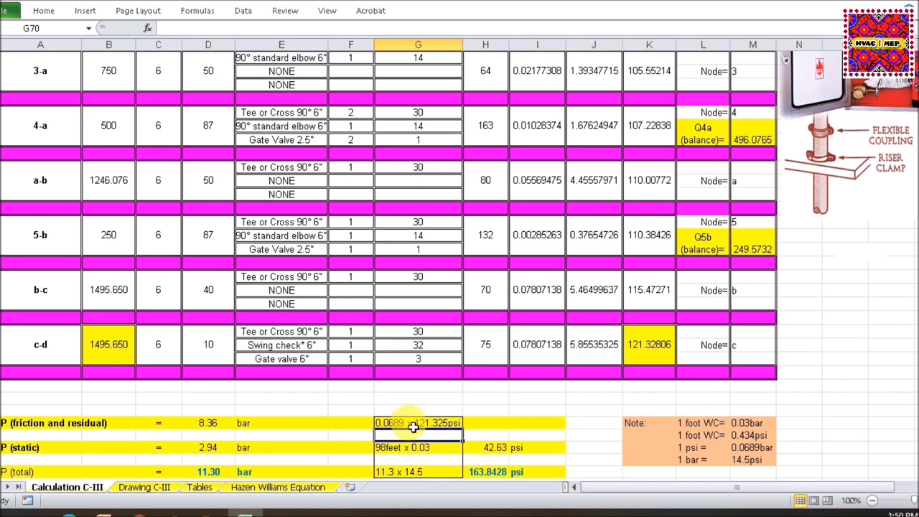
- Examine the friction and residual pressure formula in bar without editing it, and consult the Class-III drawing for the static height
double_click(206, 423)
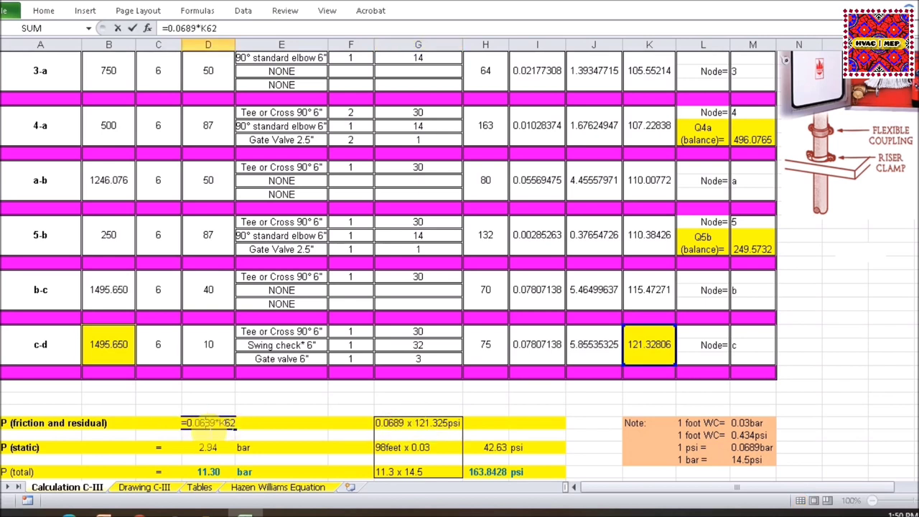
key("Escape")
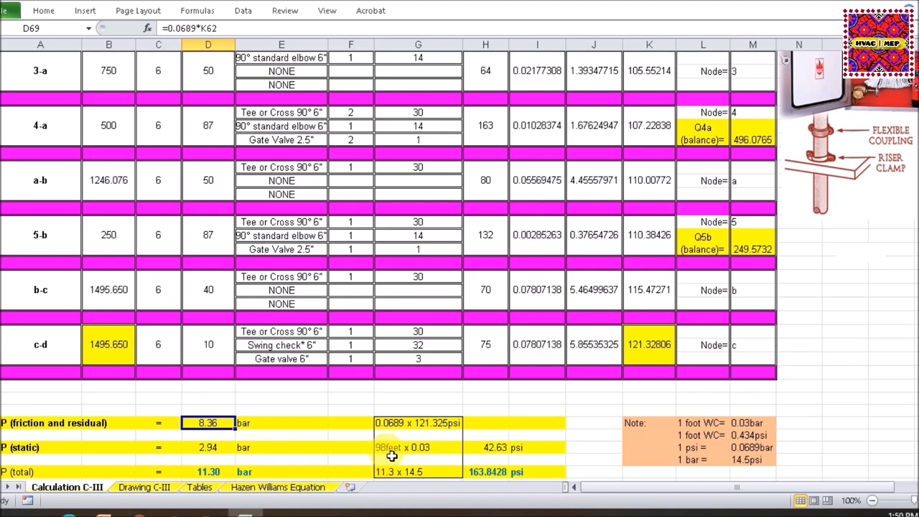
left_click(148, 487)
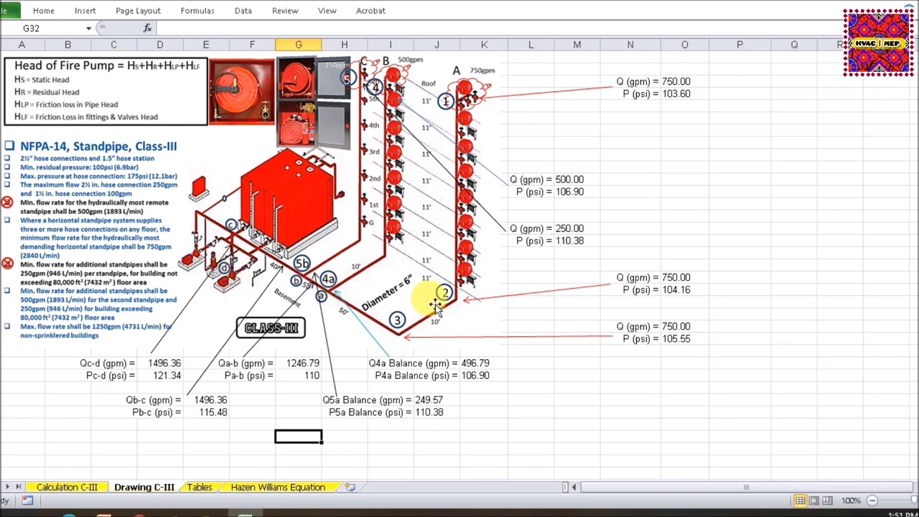
- Return to the Class-III calculation and examine the static pressure formulas in bar and psi without editing them
left_click(92, 487)
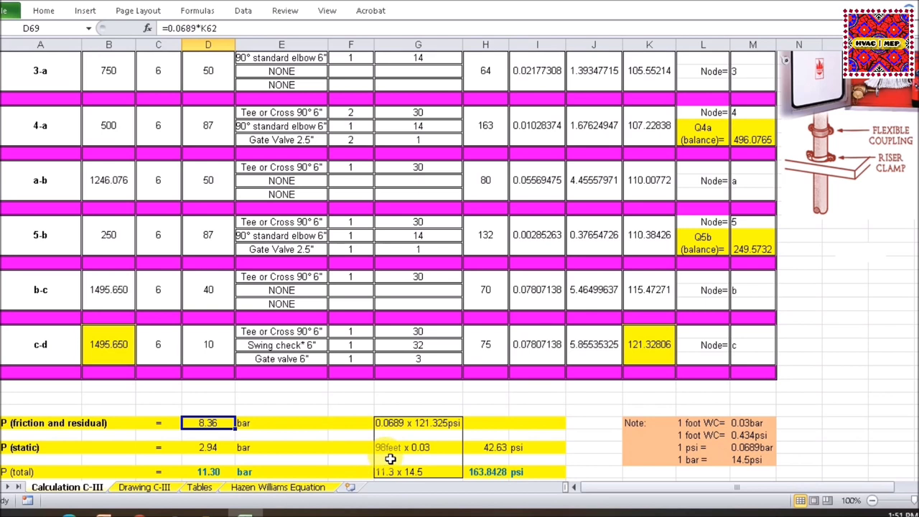
left_click(224, 450)
double_click(223, 447)
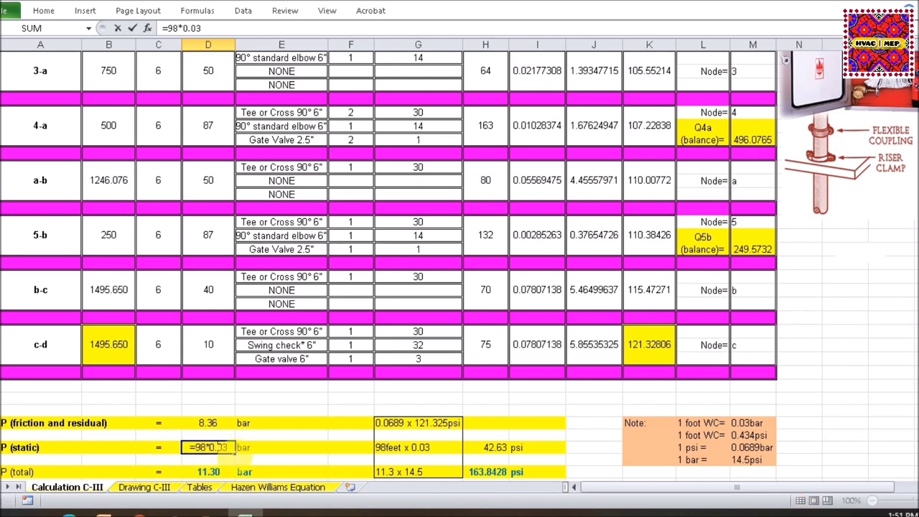
key("ctrl+Return")
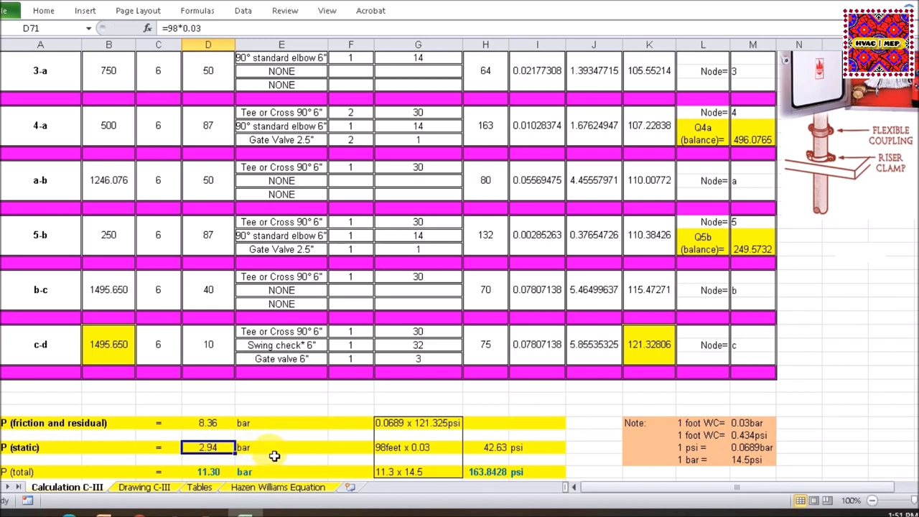
double_click(491, 447)
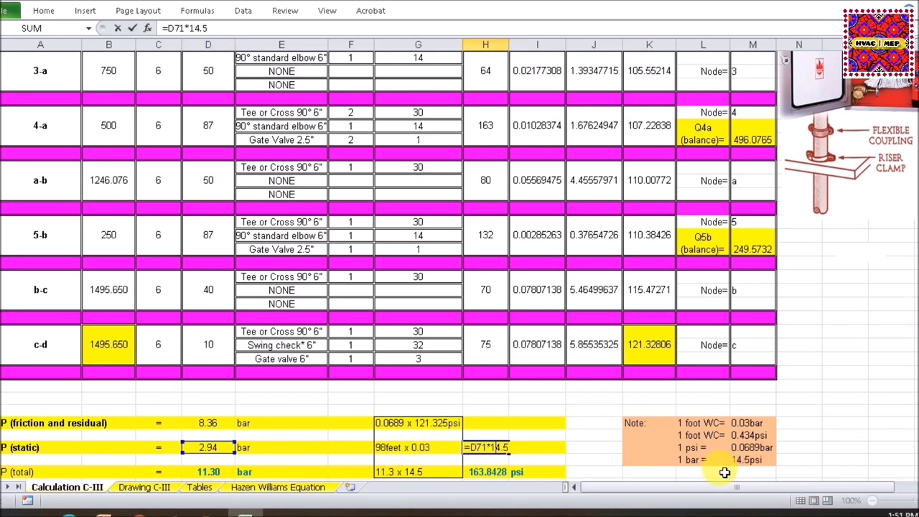
key("ctrl+Return")
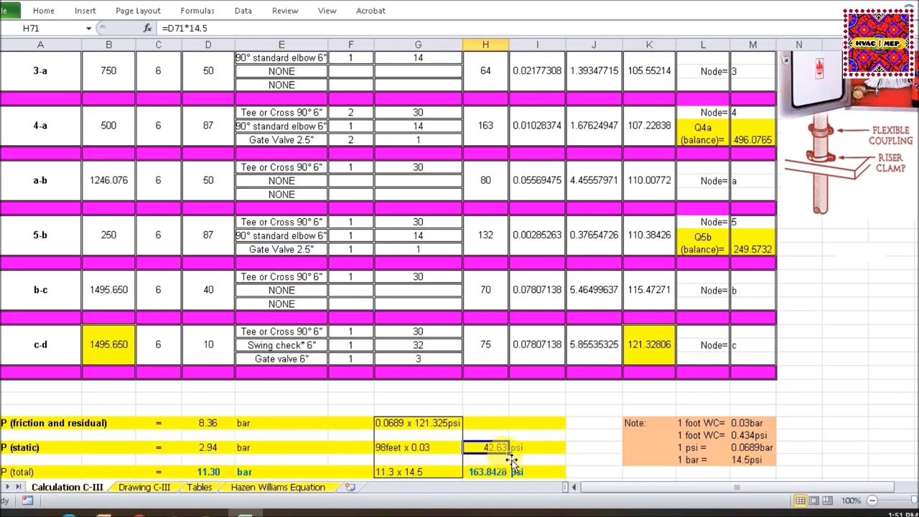
- Check the friction and residual pressure and the static pressure in bar, and examine the total pressure formula that adds them
left_click(215, 428)
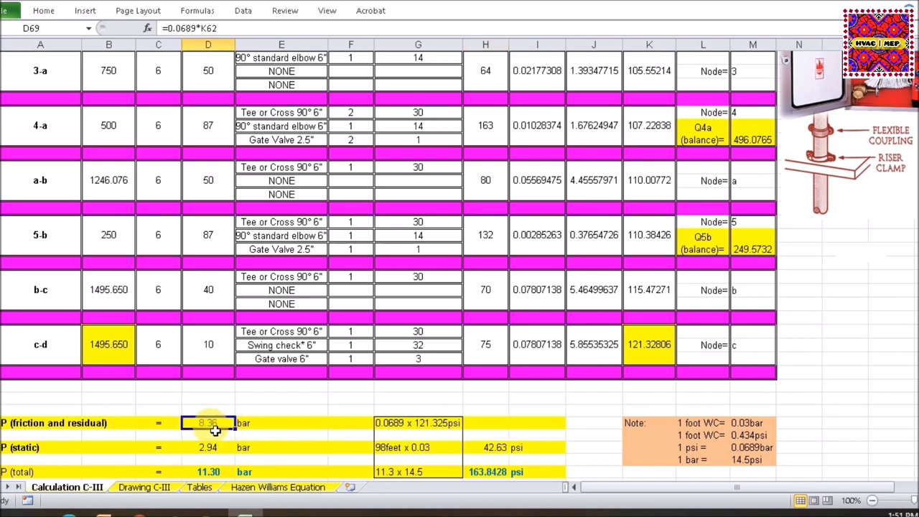
left_click(206, 451)
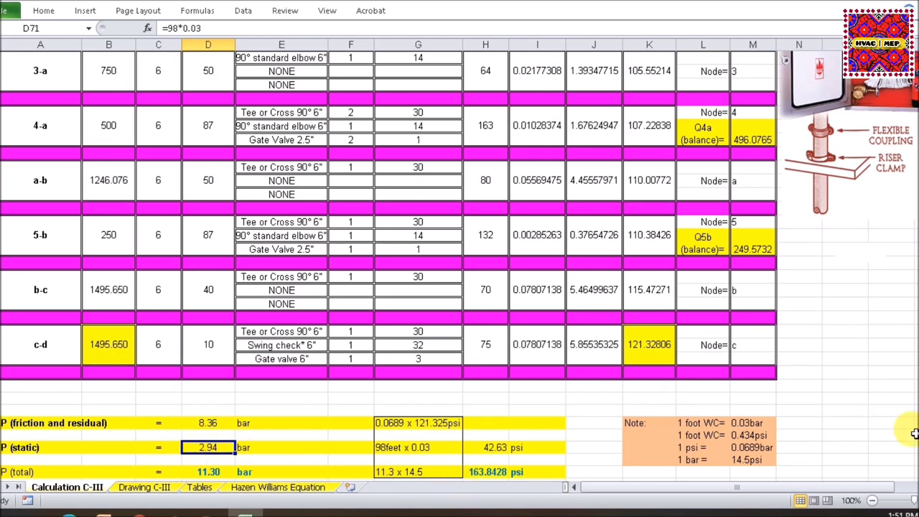
double_click(217, 475)
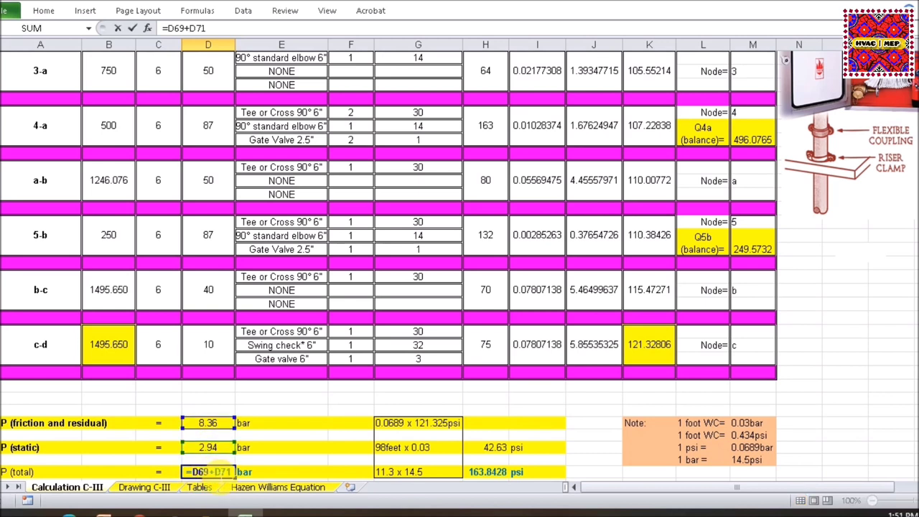
key("Return")
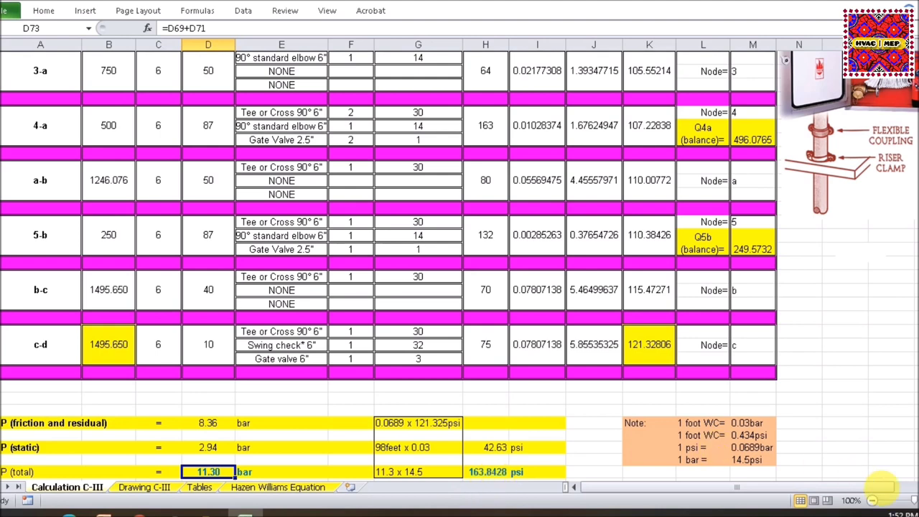
- Review the pump head pressure and flow capacity conclusions against path c-d's flow, and consult the Class-III drawing for the maximum flow rule
scroll(881, 481, "down", 2)
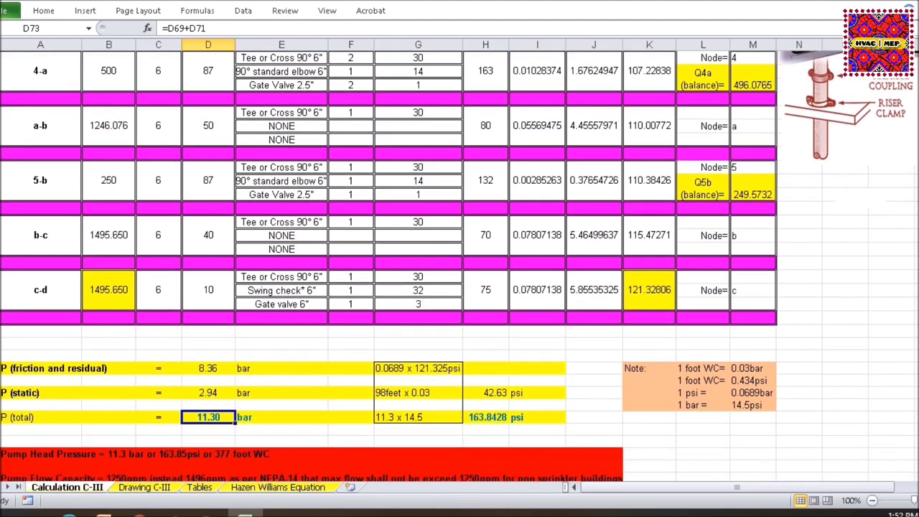
scroll(213, 402, "down", 1)
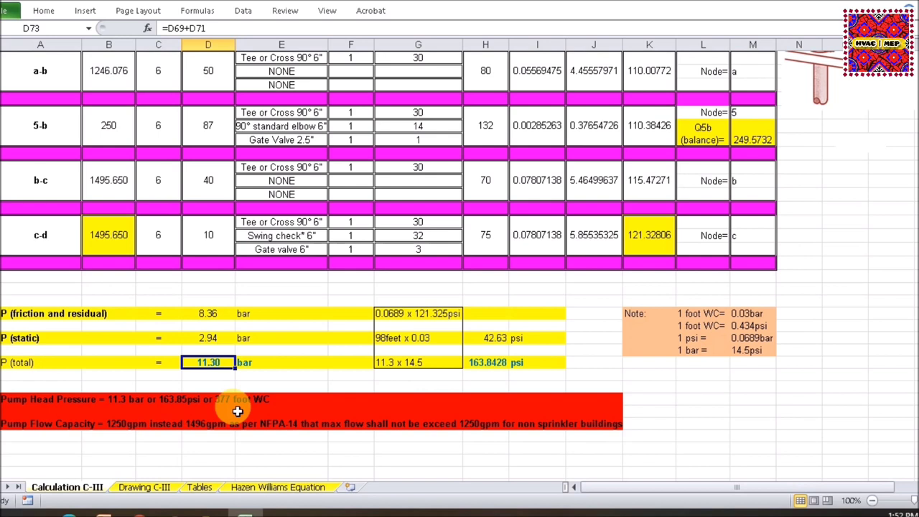
left_click(125, 247)
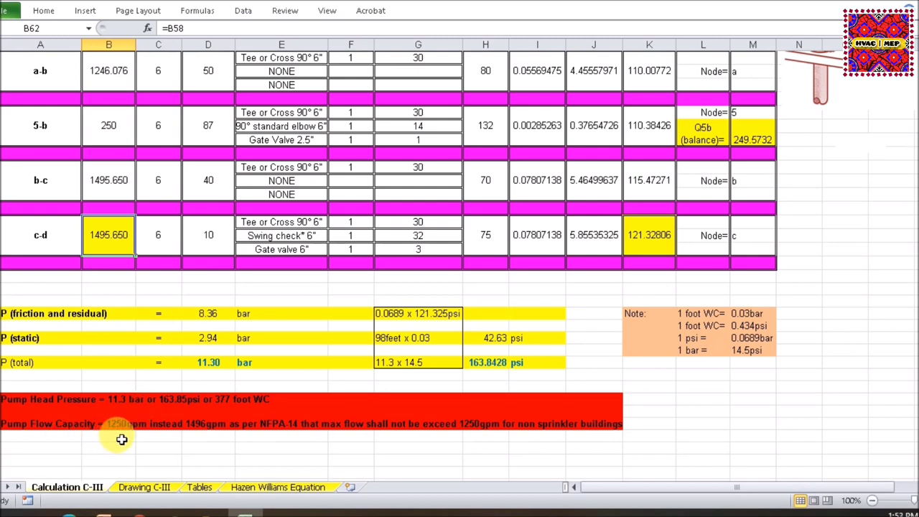
key("ctrl+Page_Down")
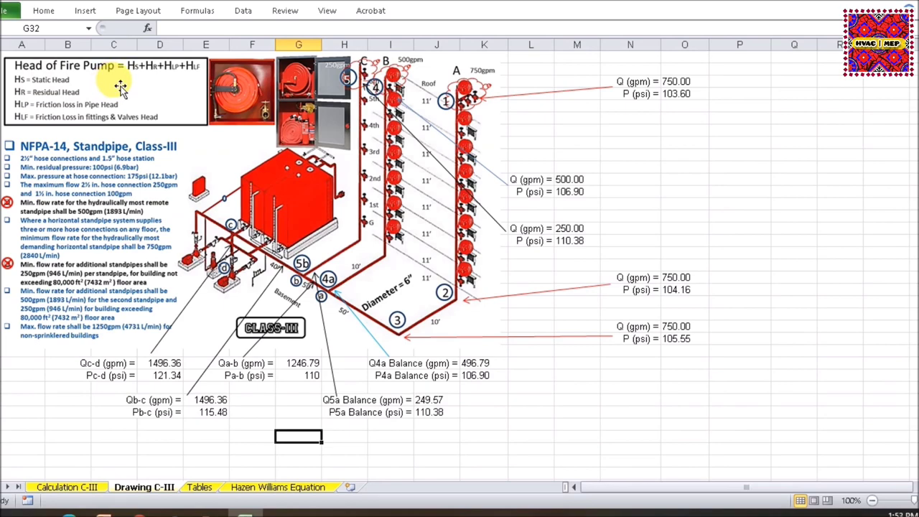